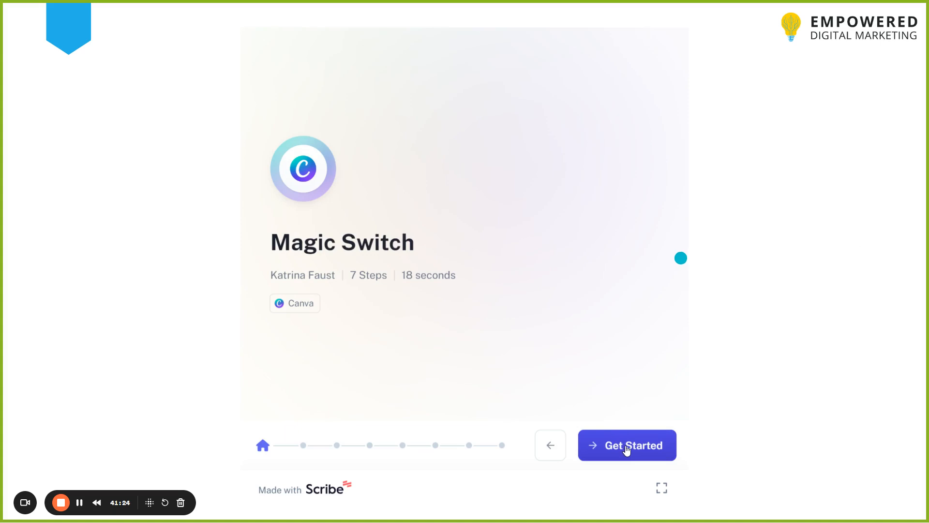
# Step through the Magic Switch guide slides from the start screen to the end.
pyautogui.click(626, 448)
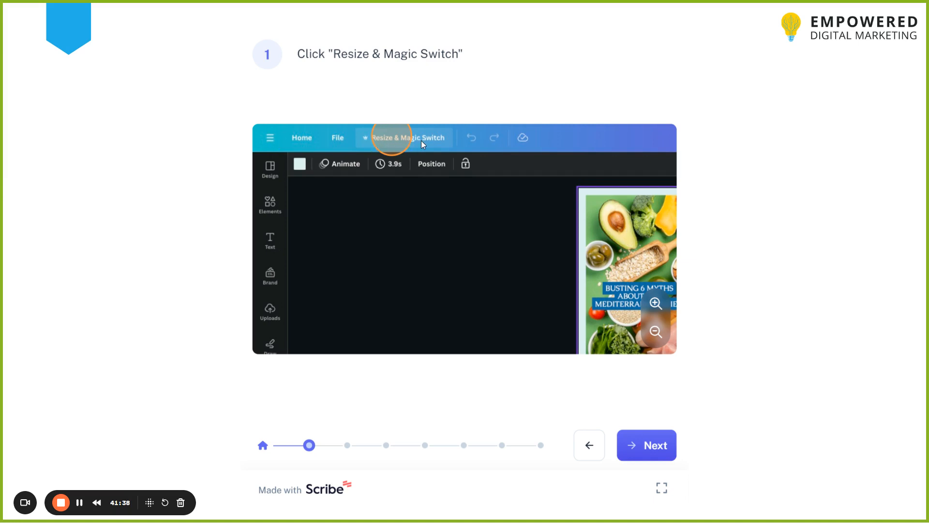
pyautogui.click(649, 449)
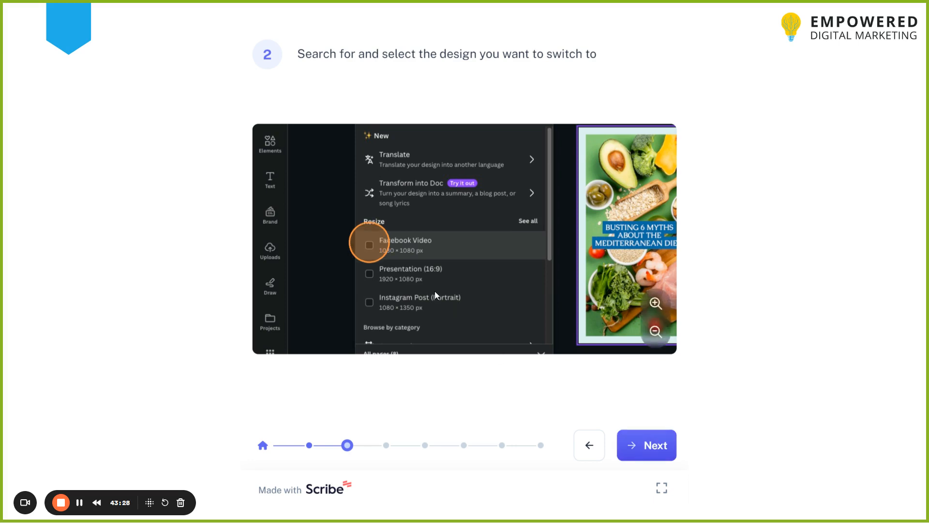
pyautogui.click(657, 451)
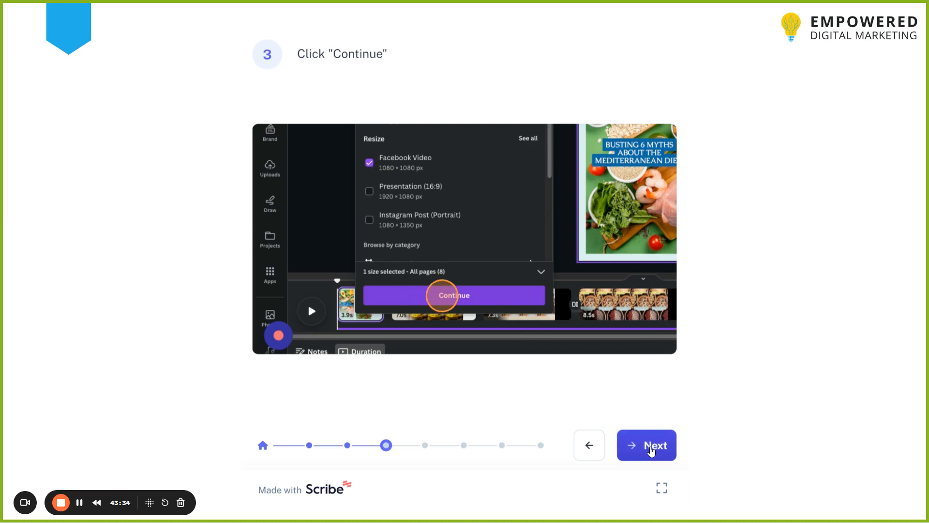
pyautogui.click(651, 450)
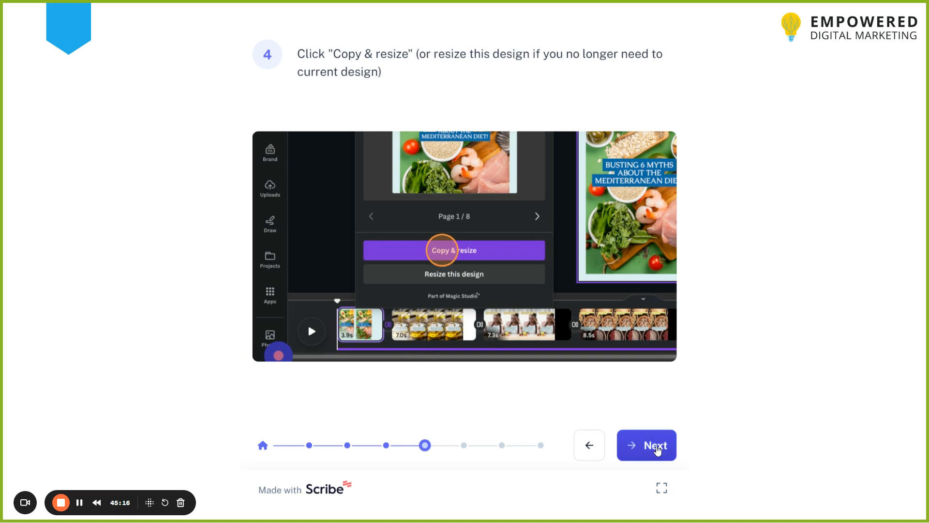
pyautogui.click(657, 450)
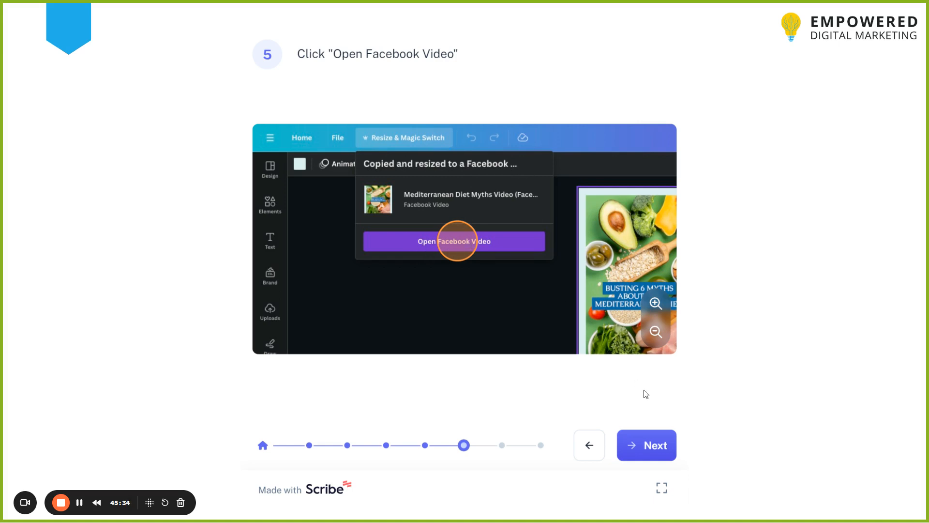
pyautogui.click(649, 450)
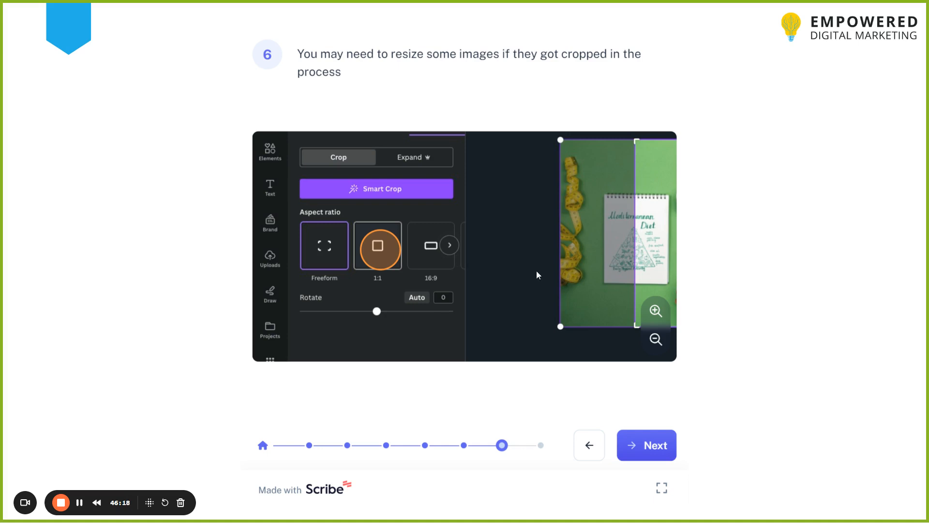
pyautogui.click(644, 442)
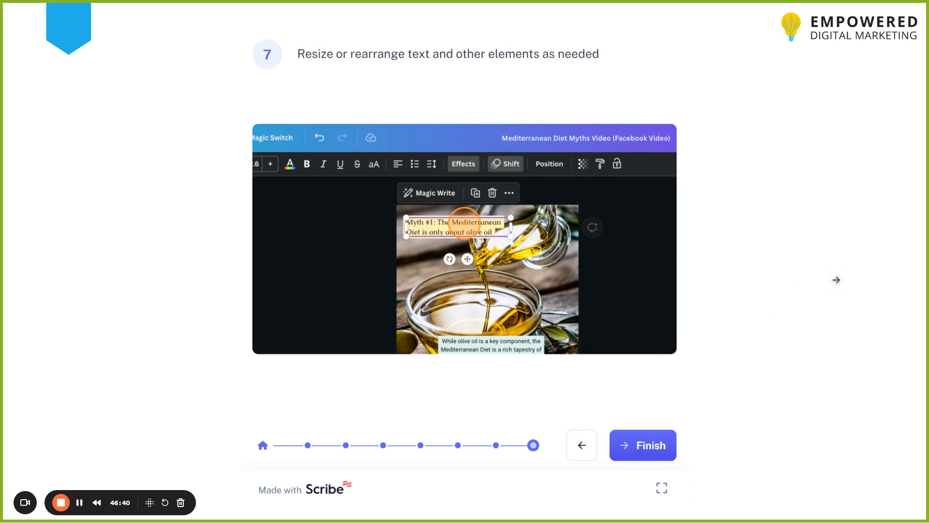
pyautogui.click(837, 279)
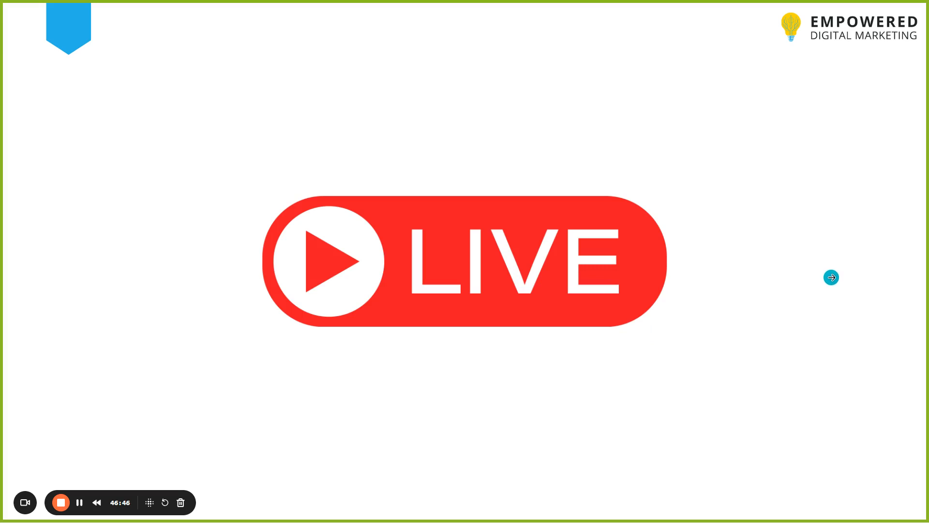
# Leave full screen and open the Canva home page in a new browser tab.
pyautogui.moveTo(900, 507)
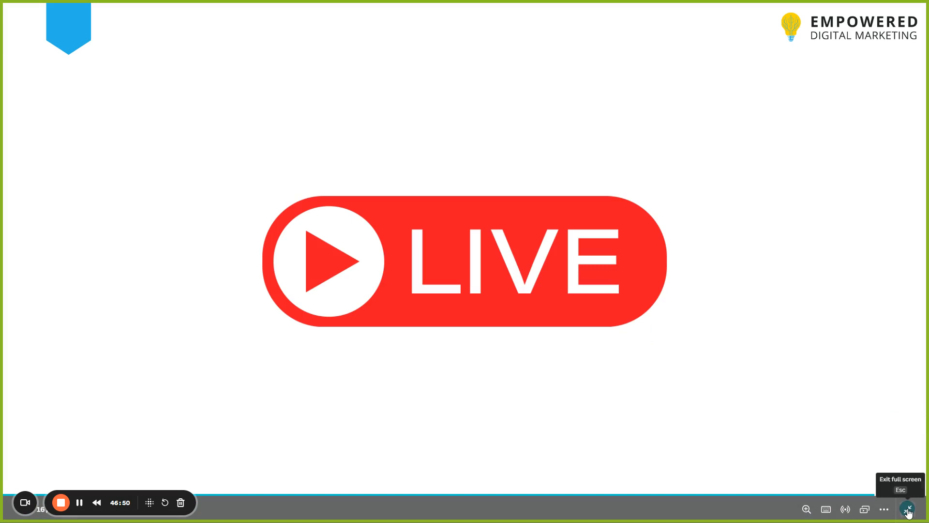
pyautogui.click(908, 511)
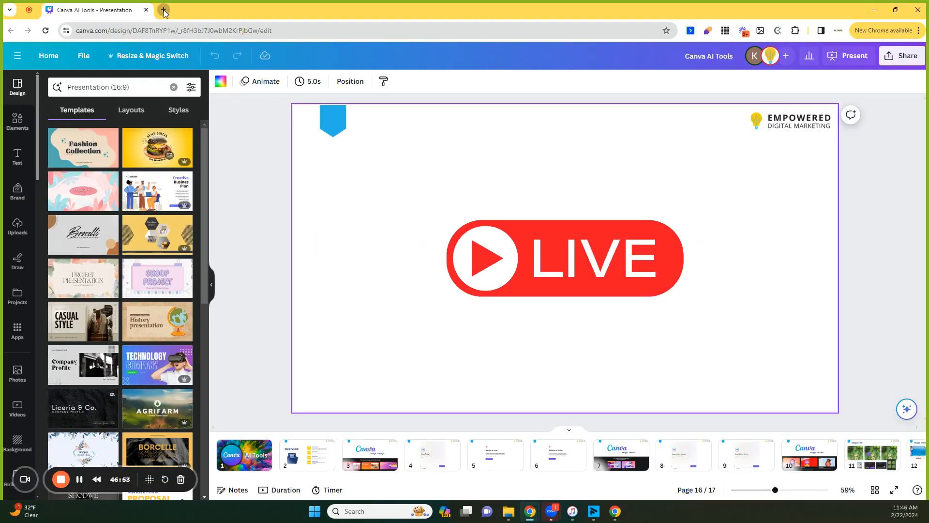
pyautogui.click(164, 10)
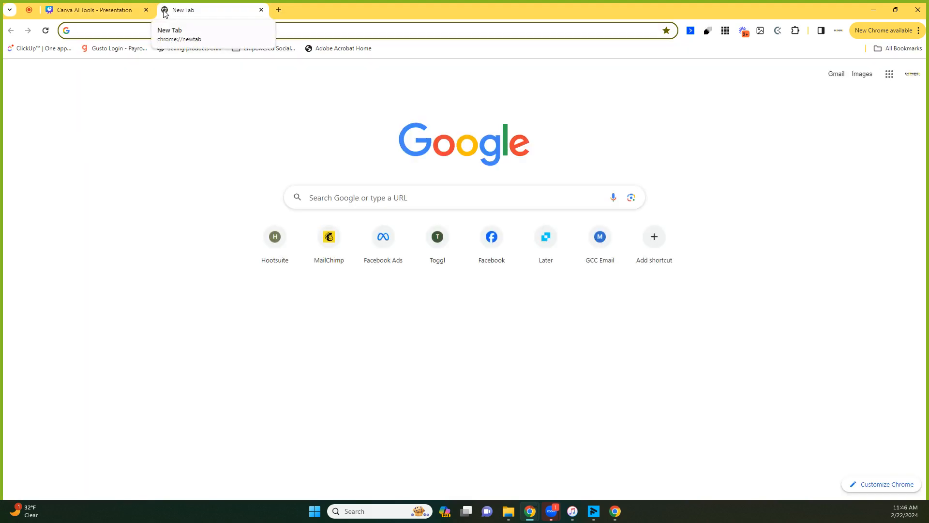
pyautogui.write('cN')
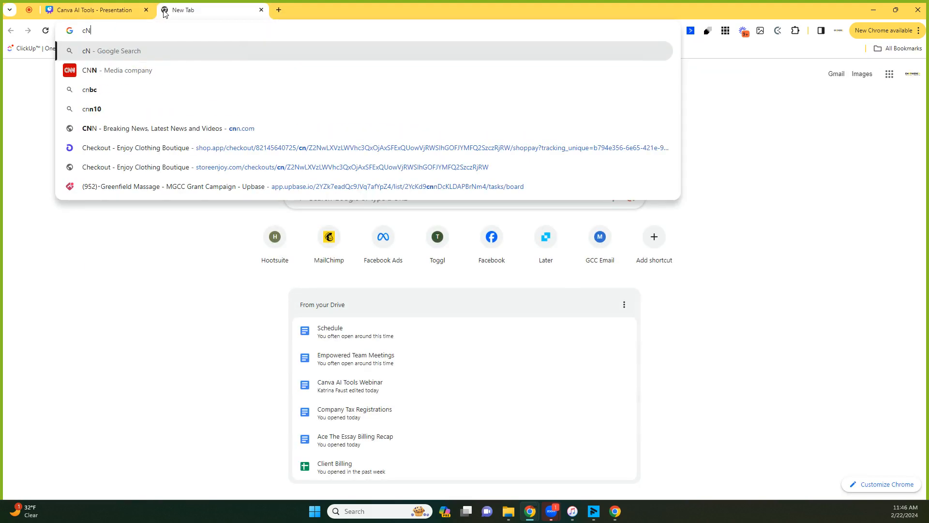
pyautogui.press('BackSpace')
pyautogui.write('a')
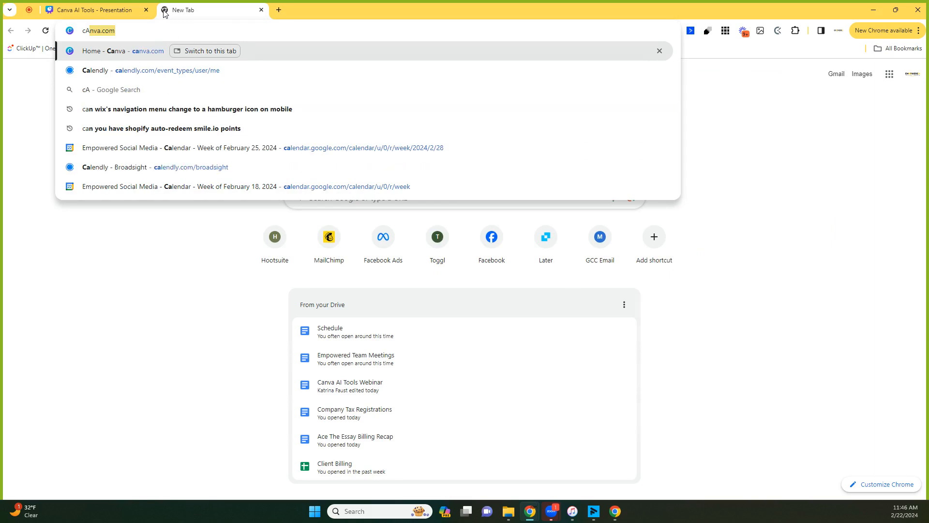
pyautogui.press('Return')
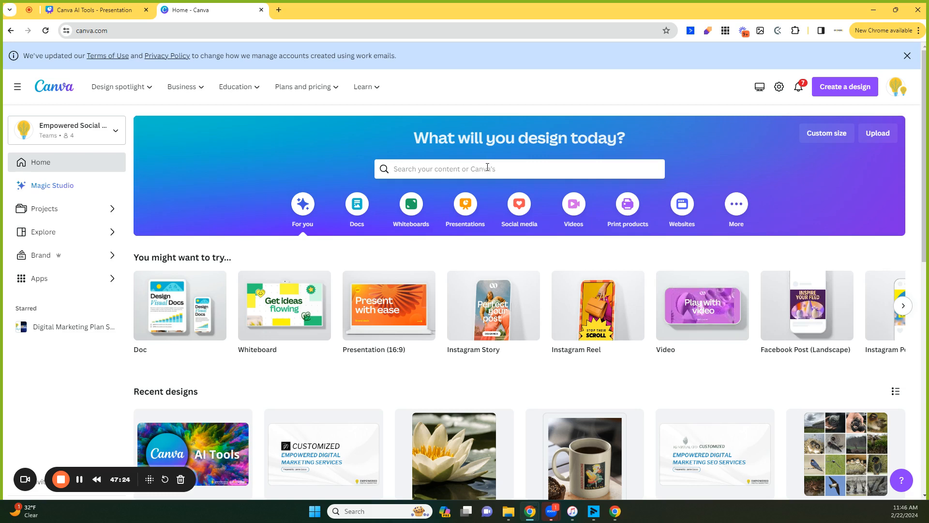
# Create a blank Instagram Reel design and open the Generate videos instantly feature.
pyautogui.moveTo(601, 314)
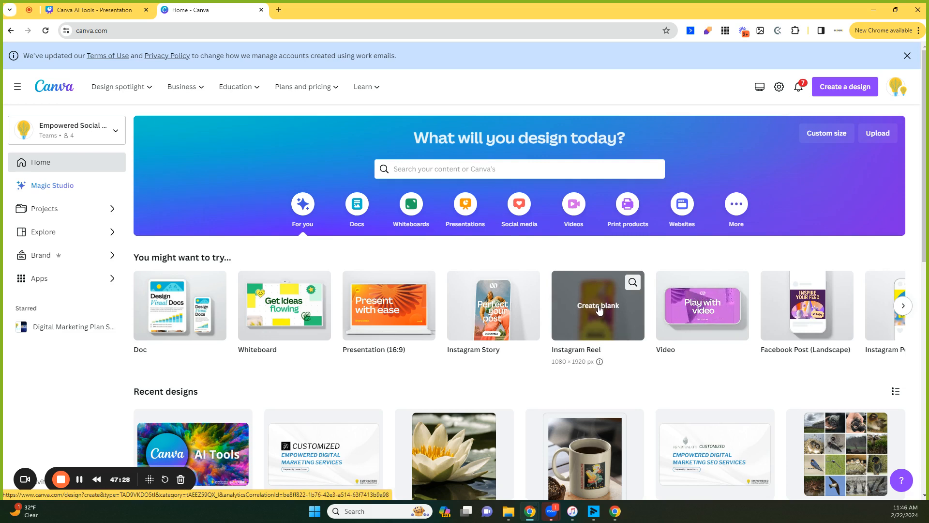
pyautogui.click(599, 305)
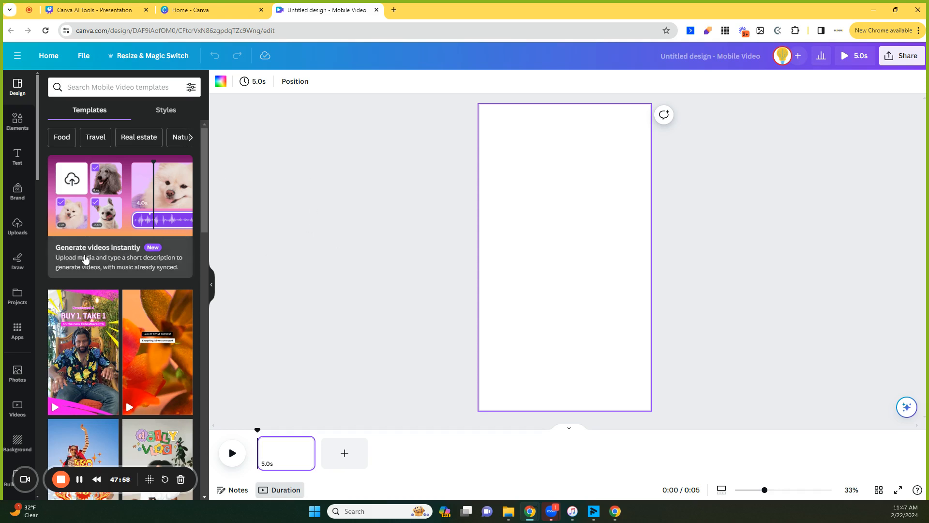
pyautogui.click(101, 256)
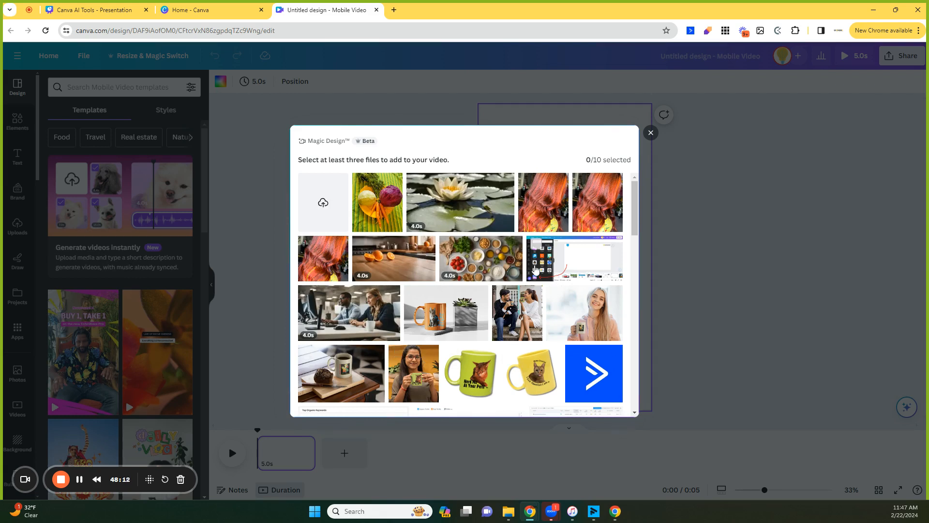
# Select seven mug photos for the Magic Design video, including the yellow cat mugs and people holding mugs.
pyautogui.scroll(-1, 492, 304)
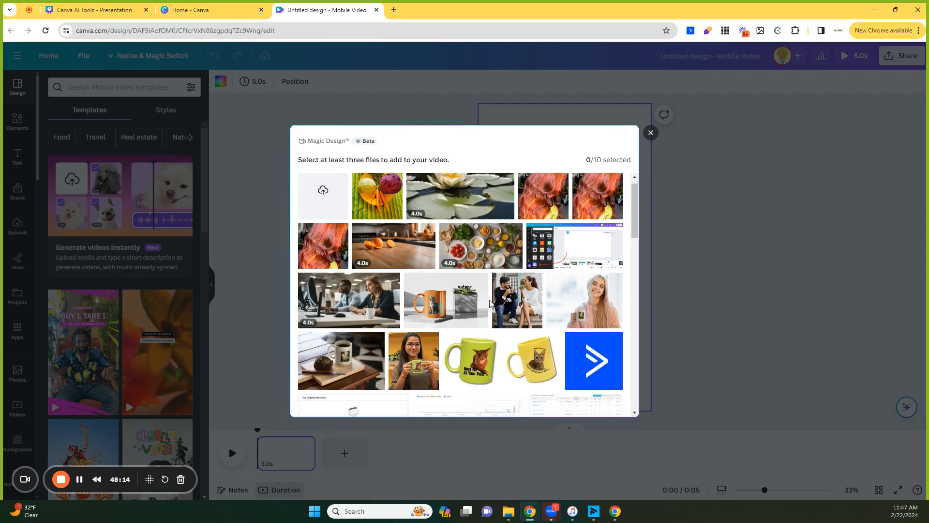
pyautogui.scroll(1, 491, 304)
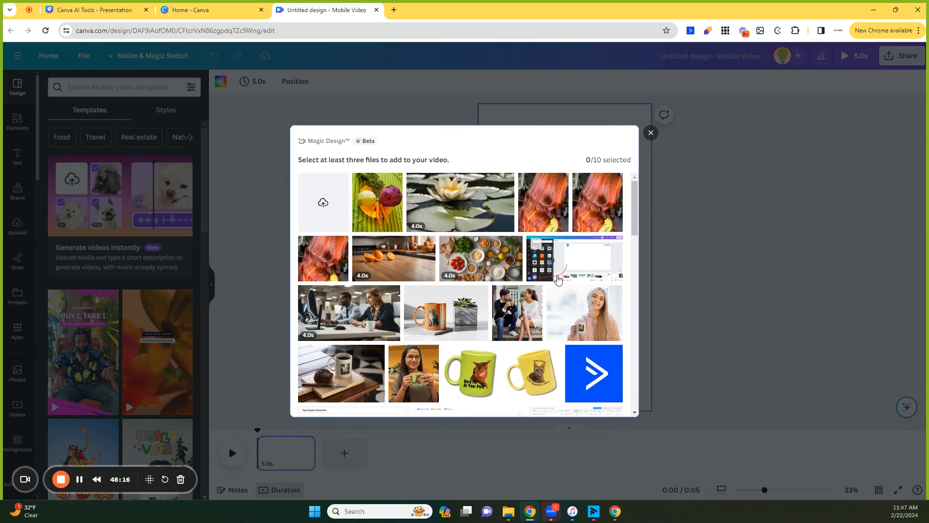
pyautogui.scroll(-2, 558, 280)
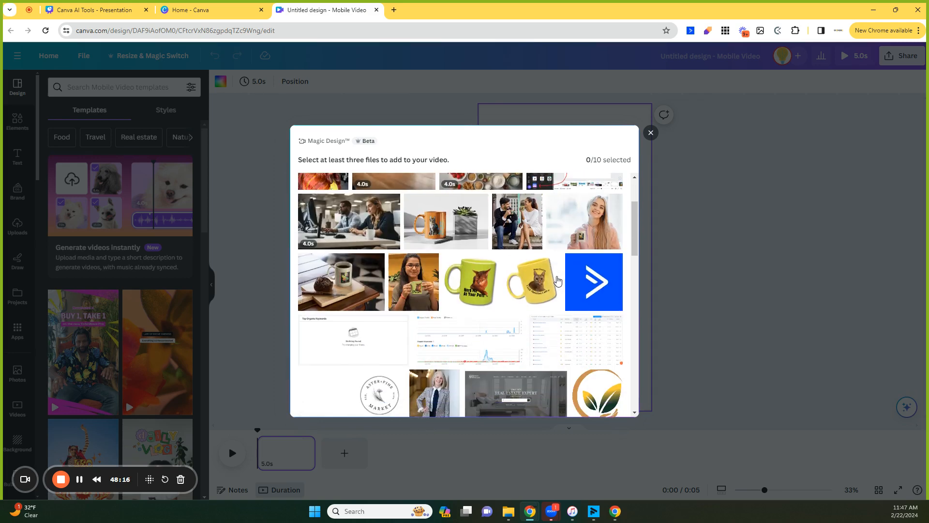
pyautogui.click(514, 258)
pyautogui.click(452, 258)
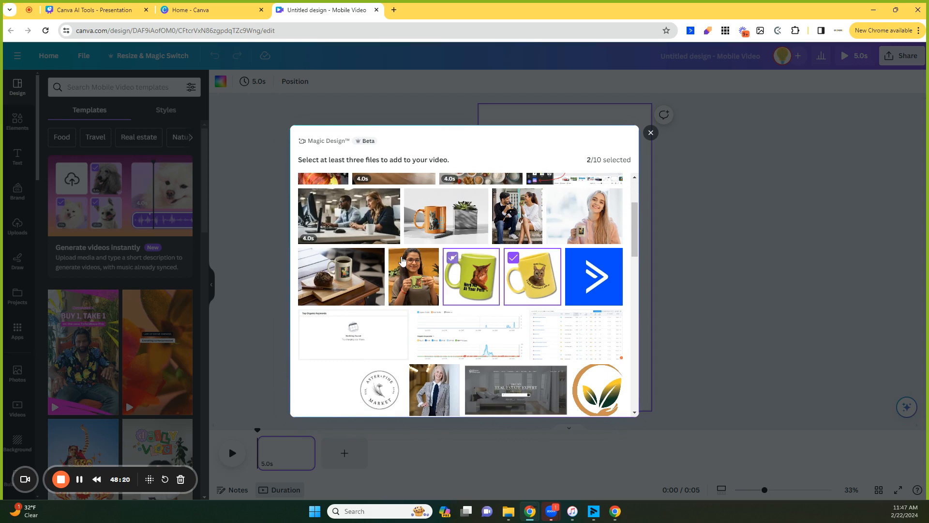
pyautogui.click(395, 261)
pyautogui.click(308, 259)
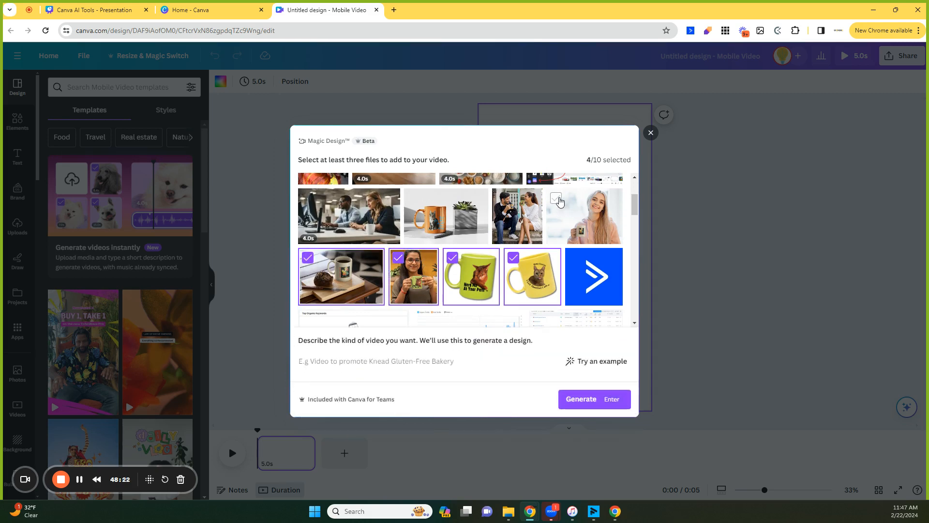
pyautogui.click(557, 199)
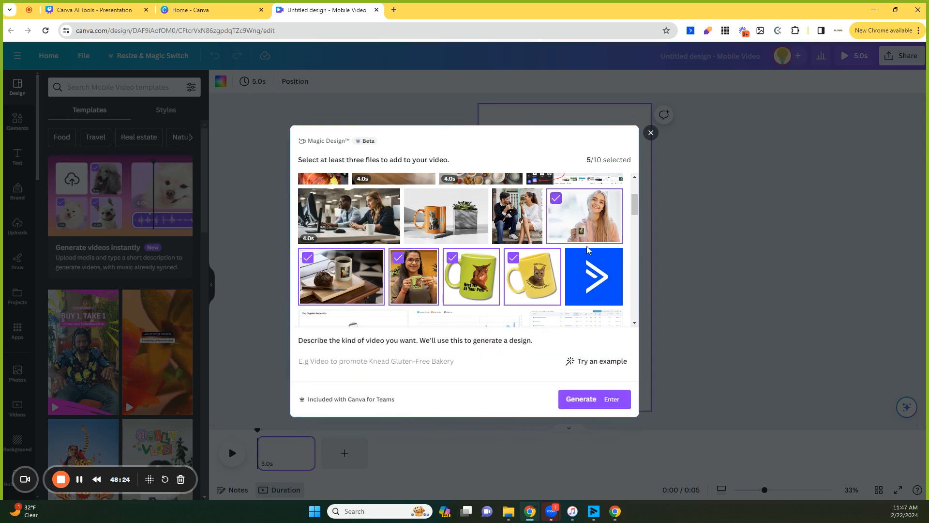
pyautogui.click(502, 198)
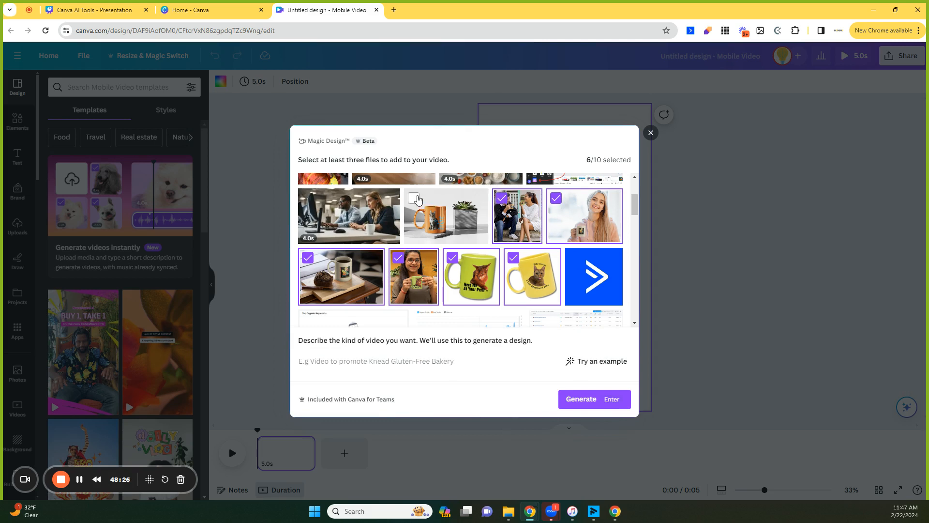
pyautogui.click(415, 199)
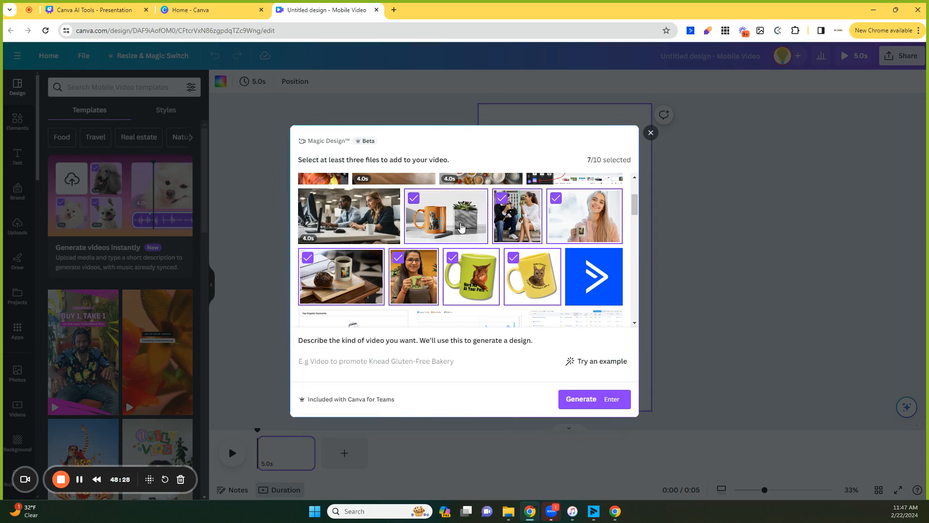
pyautogui.scroll(2, 460, 228)
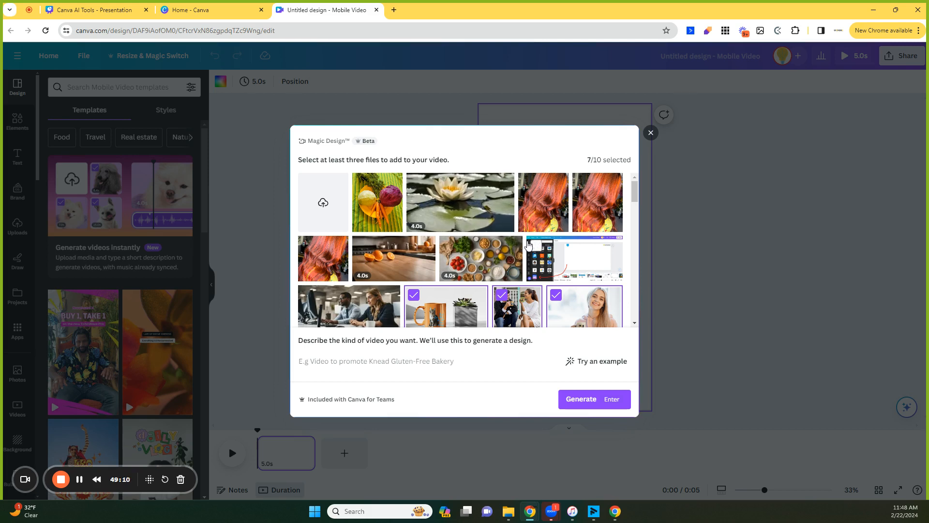
pyautogui.scroll(-2, 498, 234)
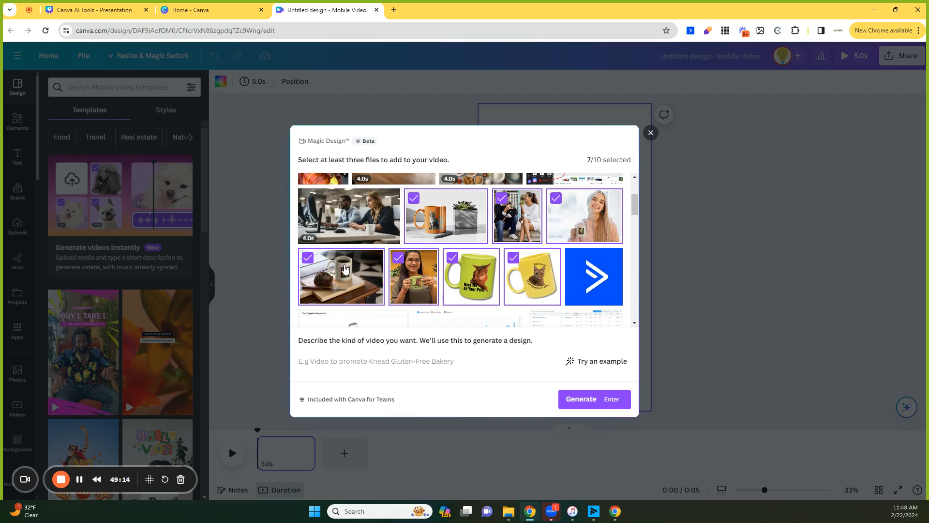
# Describe the video as 'Create a fun video highlighting why people should purchase cat mugs for the holidays'.
pyautogui.click(360, 361)
pyautogui.write('Create a ')
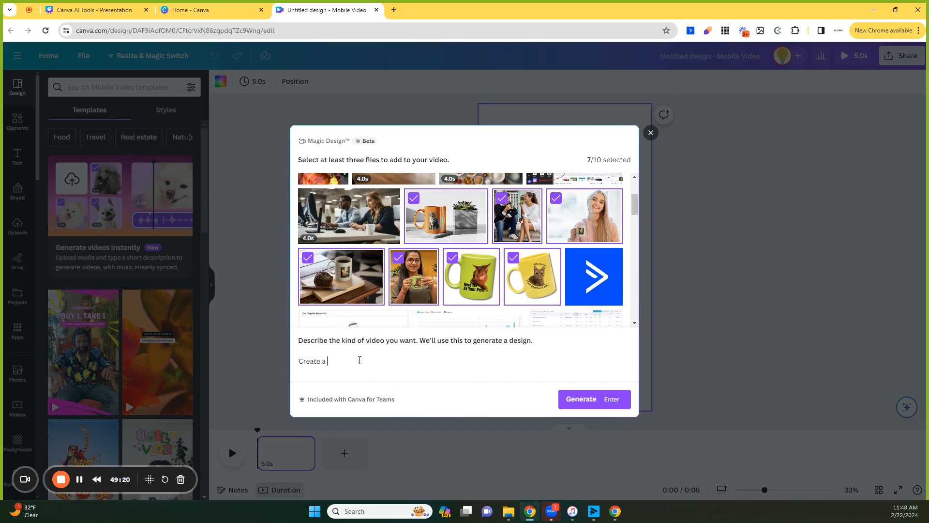
pyautogui.write('fun video highlighting why people should ')
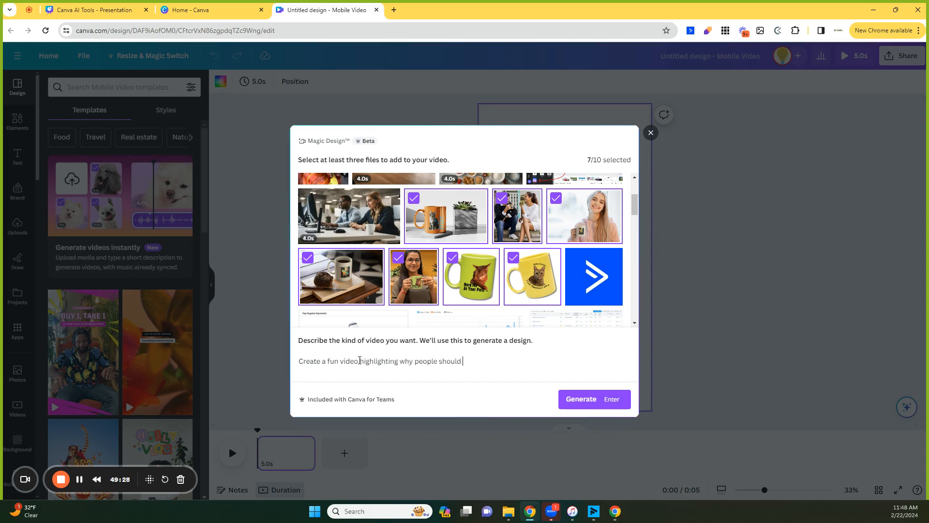
pyautogui.write('purchase cat mugs for the holidays')
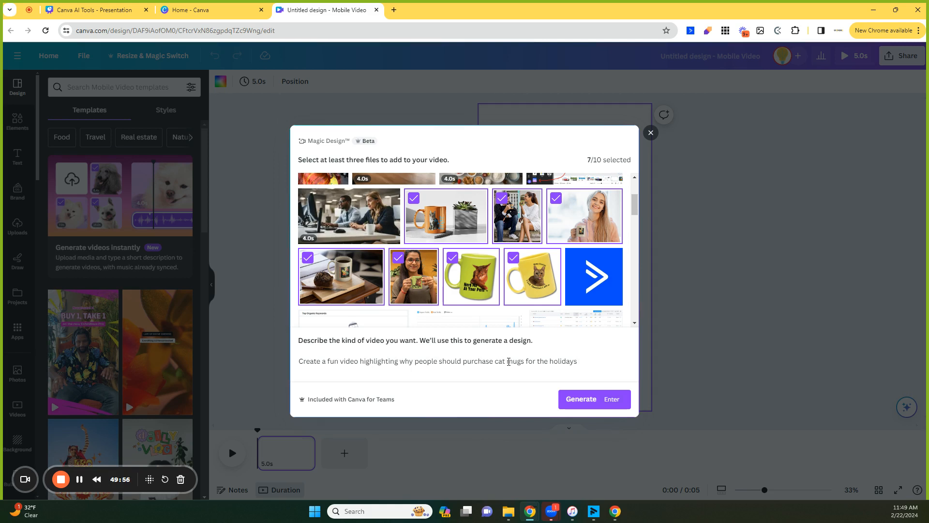
# Revise the prompt to 'video highlighting why people should purchase cat mugs for hot and cold beverages for the holidays' and generate the video.
pyautogui.click(538, 362)
pyautogui.write('hot and cold bev')
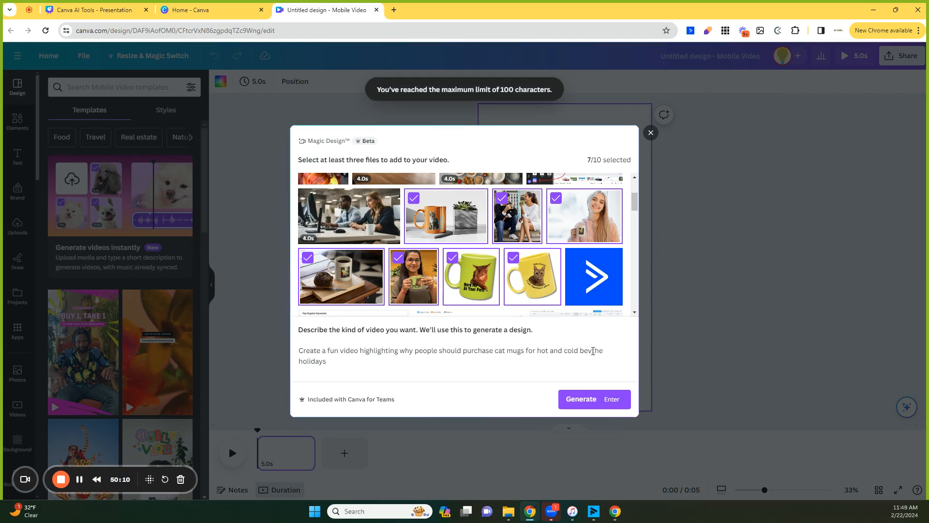
pyautogui.moveTo(593, 351); pyautogui.dragTo(540, 350)
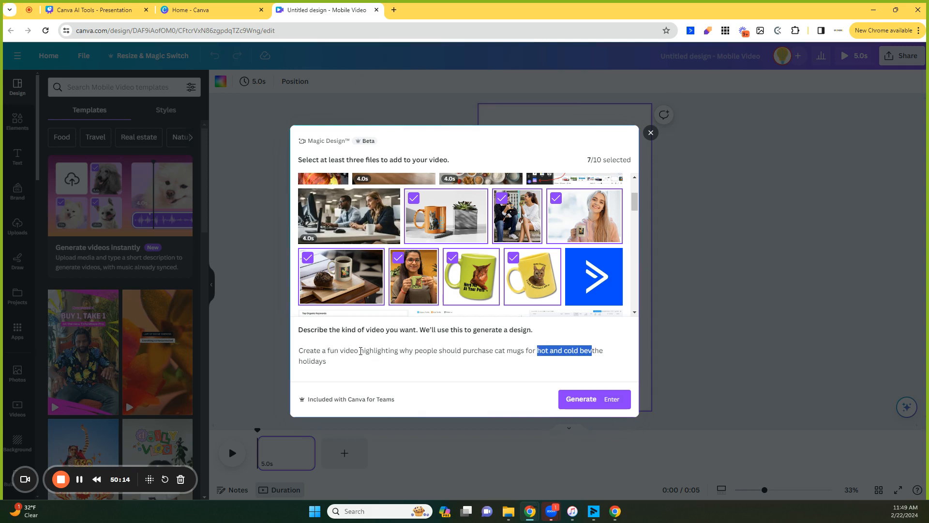
pyautogui.moveTo(361, 351); pyautogui.dragTo(267, 355)
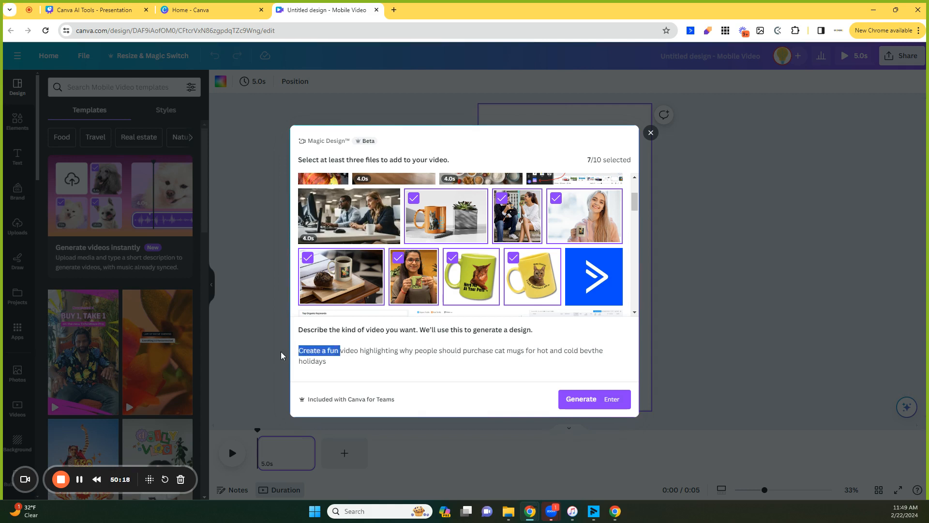
pyautogui.press('BackSpace')
pyautogui.click(549, 360)
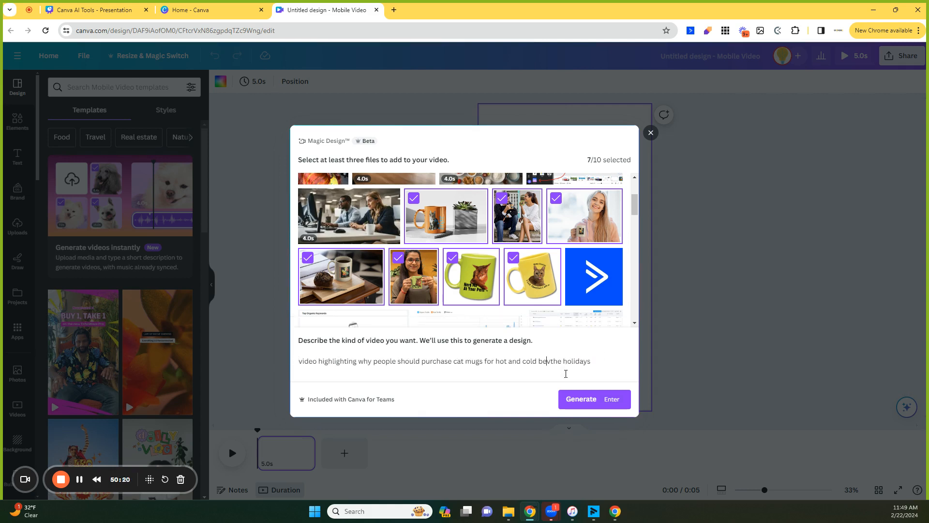
pyautogui.write('erages for')
pyautogui.click(586, 406)
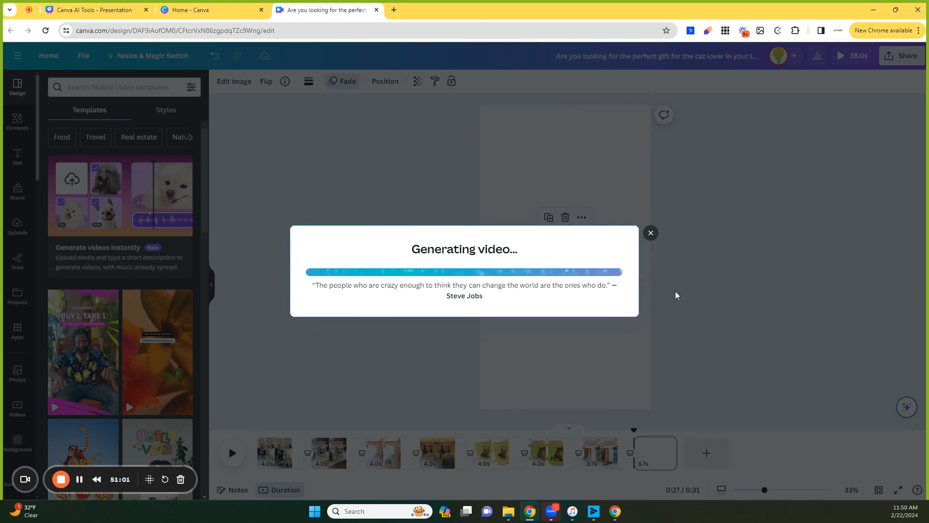
# Close the generation dialog and review the generated video's scenes one page at a time.
pyautogui.click(651, 234)
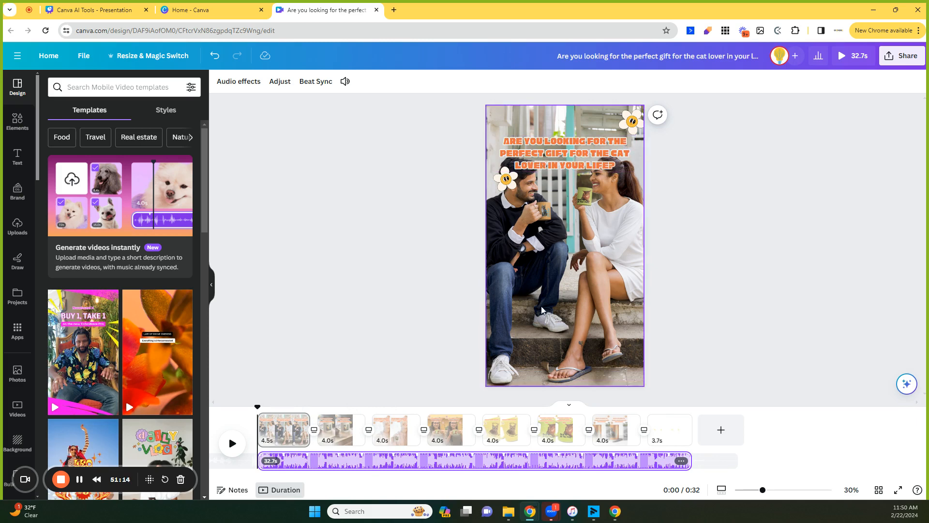
pyautogui.click(338, 435)
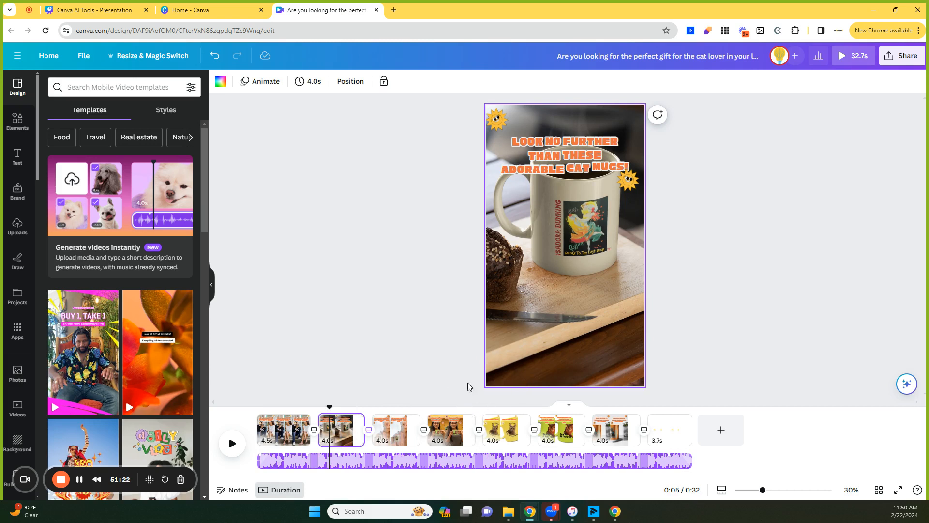
pyautogui.click(388, 435)
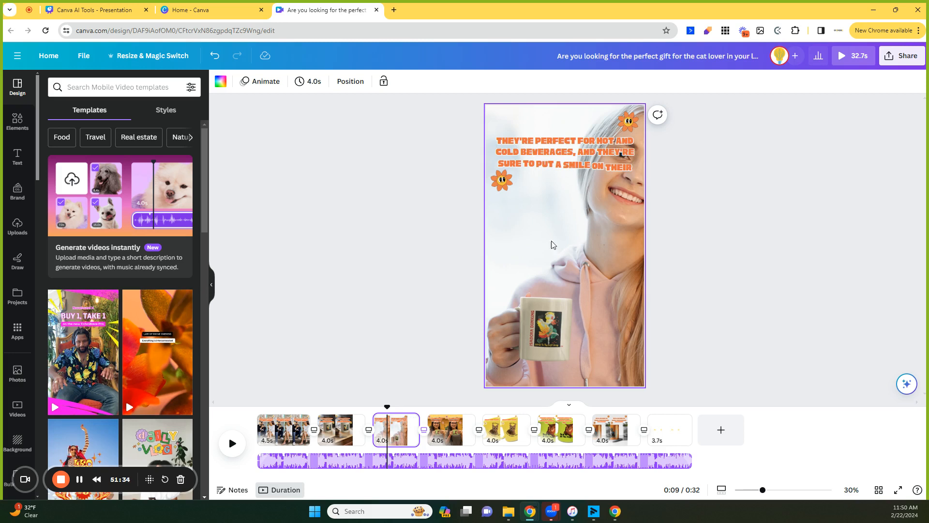
pyautogui.click(450, 429)
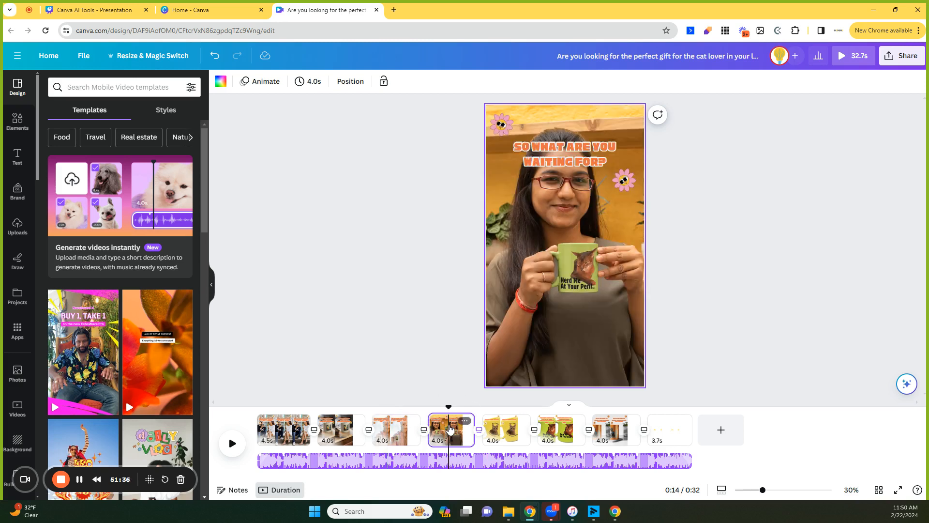
pyautogui.click(398, 429)
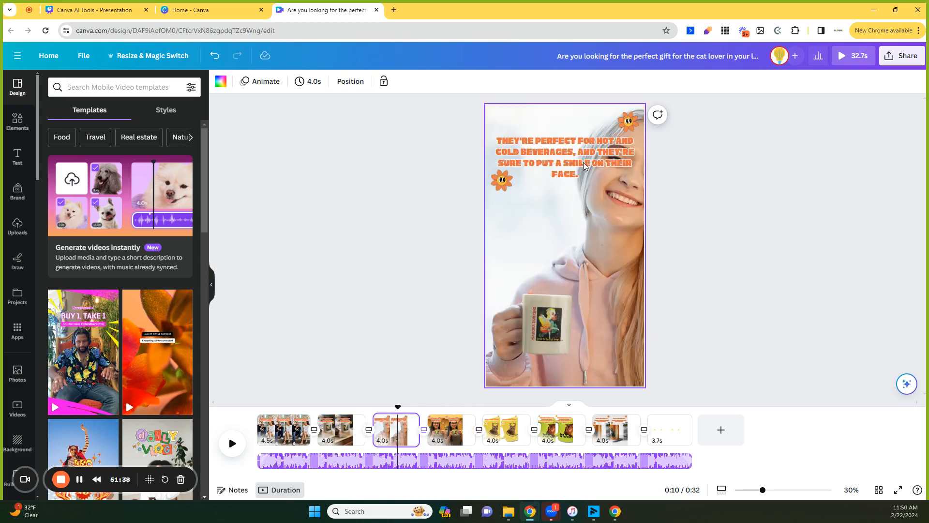
pyautogui.click(450, 429)
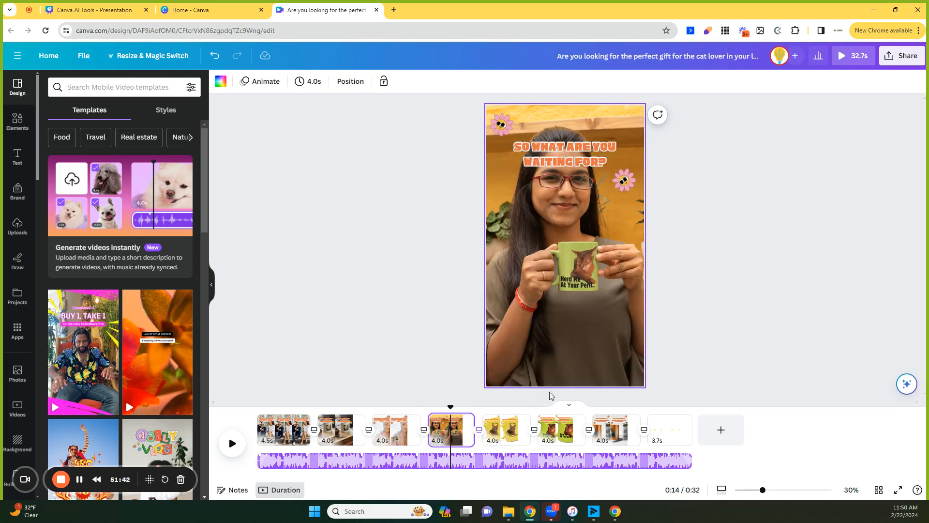
pyautogui.click(502, 429)
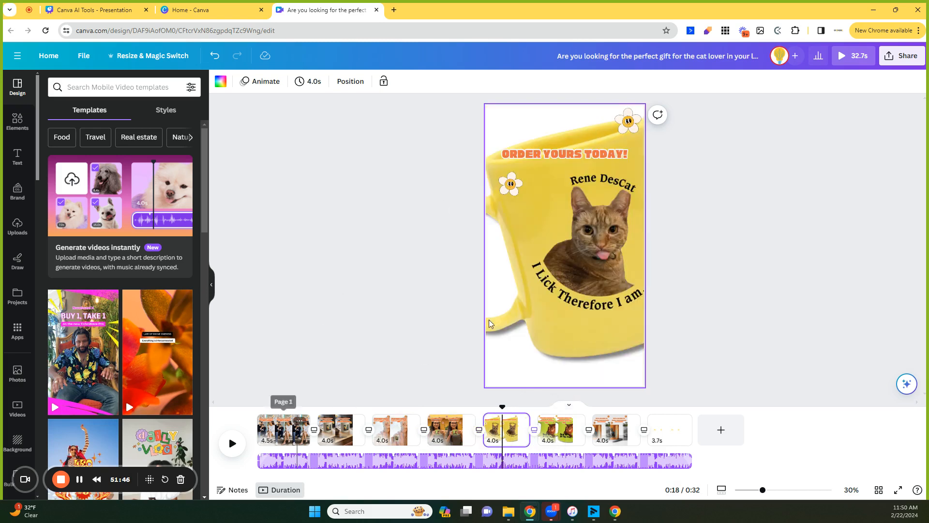
# Inspect the photo, heading and sticker elements on the 'Order yours today!' scene, then return to the first page.
pyautogui.click(552, 199)
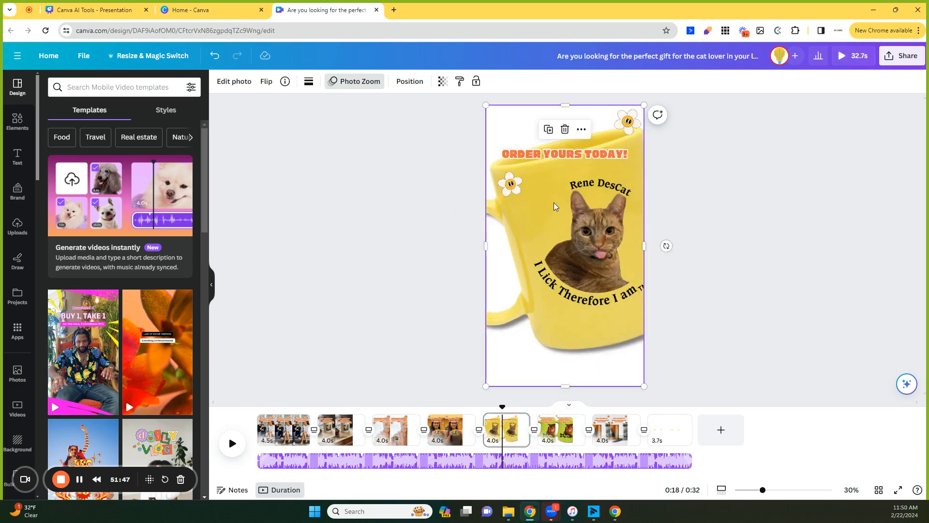
pyautogui.click(539, 154)
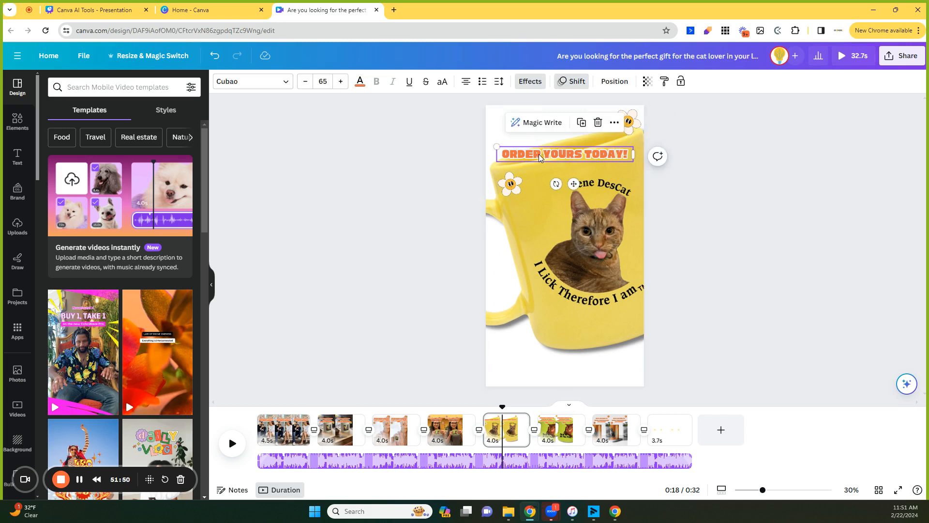
pyautogui.click(512, 186)
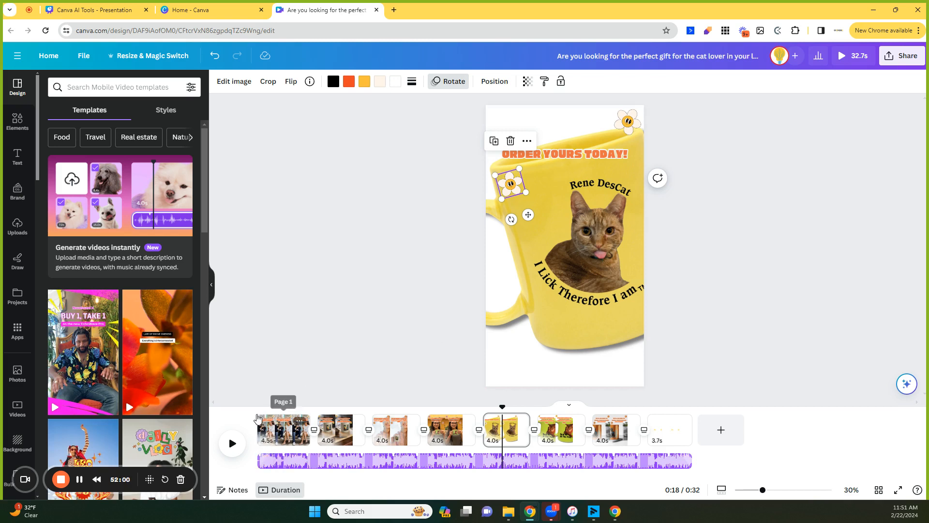
pyautogui.click(283, 429)
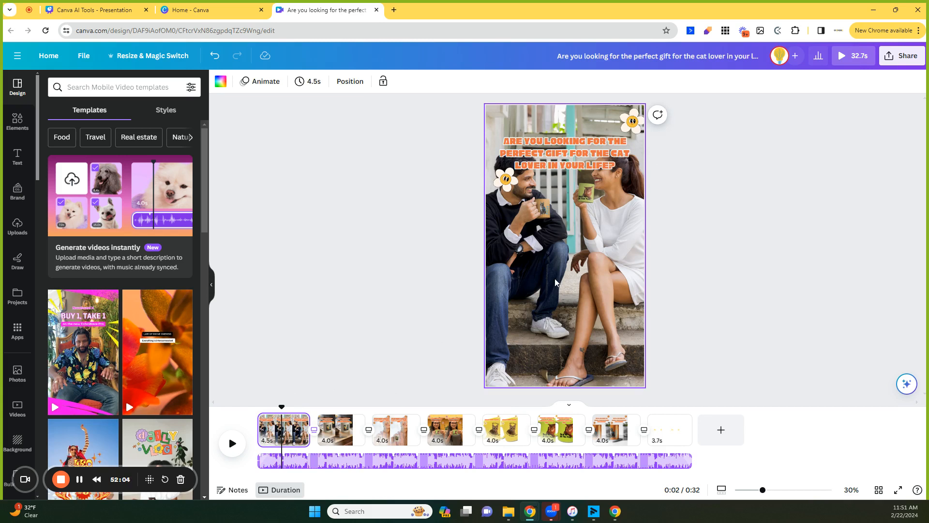
pyautogui.click(259, 421)
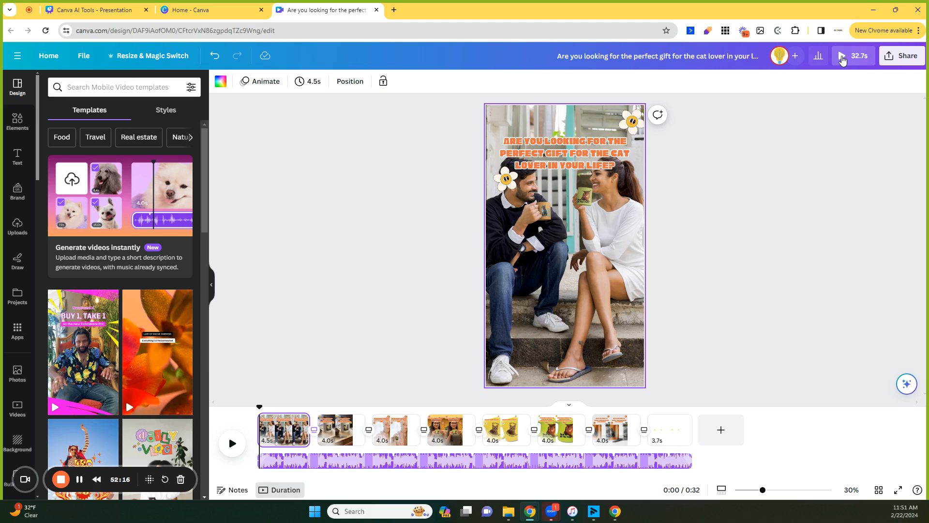
# Preview the full video in presentation playback, pausing and scrubbing through the timeline.
pyautogui.click(843, 56)
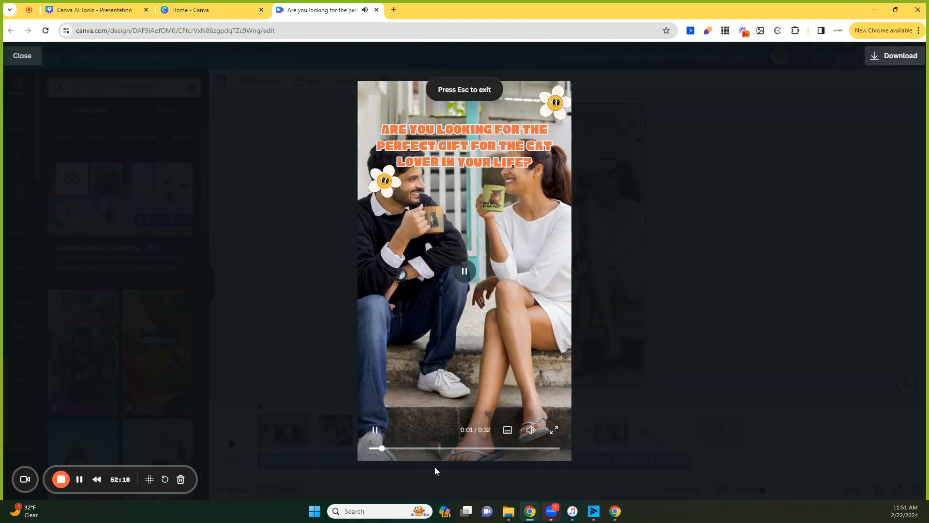
pyautogui.click(380, 429)
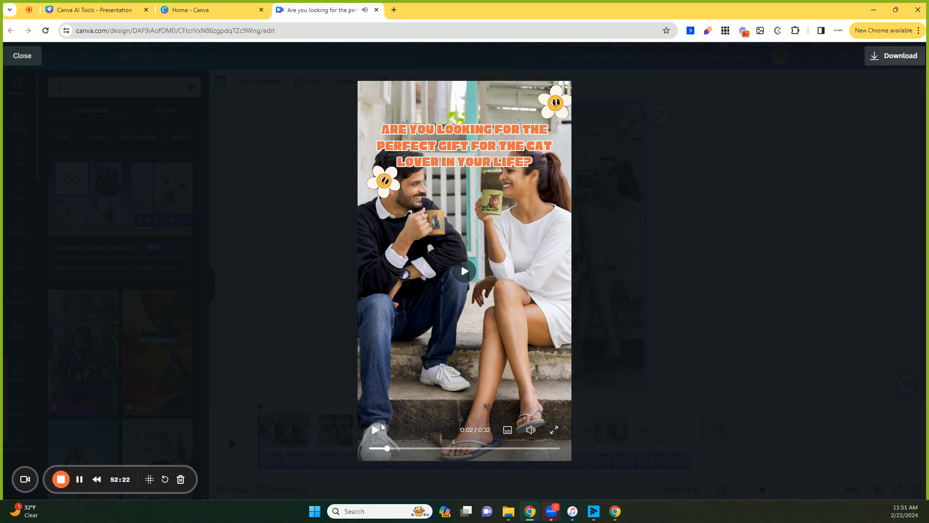
pyautogui.click(377, 430)
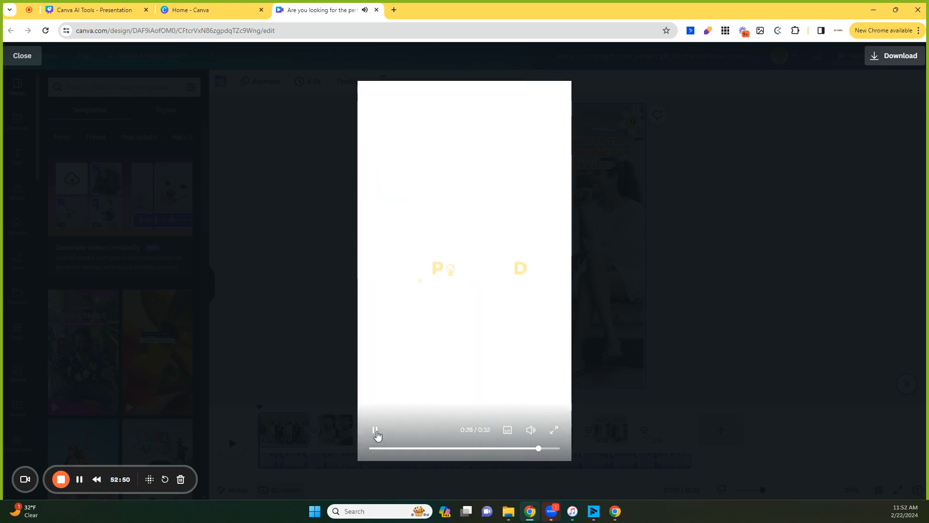
pyautogui.click(377, 434)
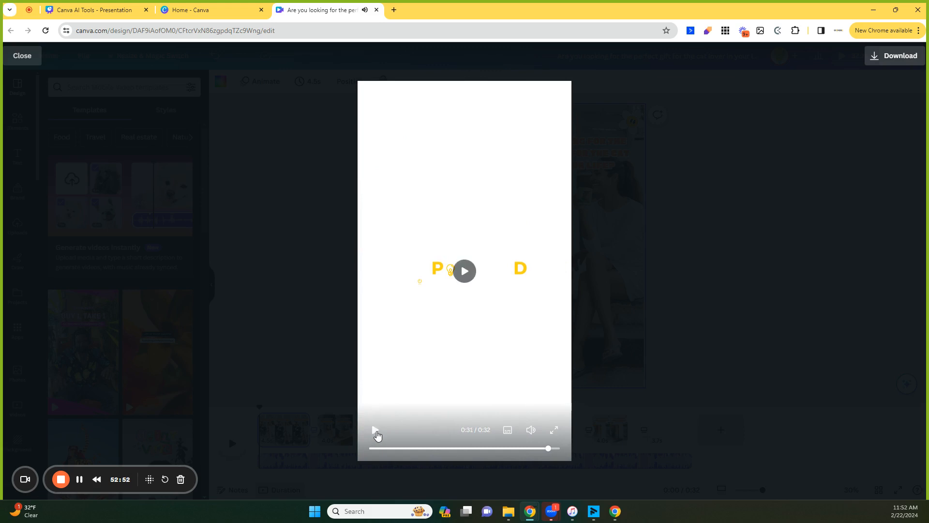
pyautogui.click(426, 449)
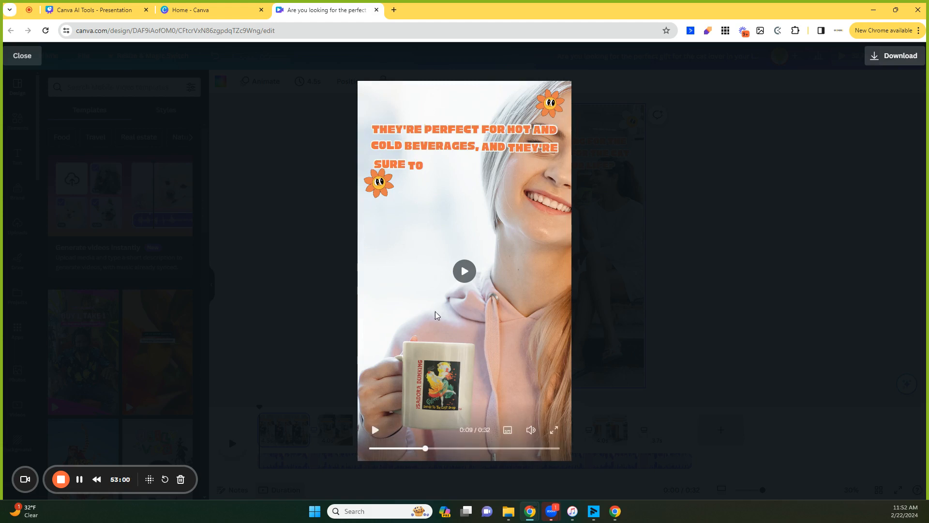
pyautogui.click(555, 450)
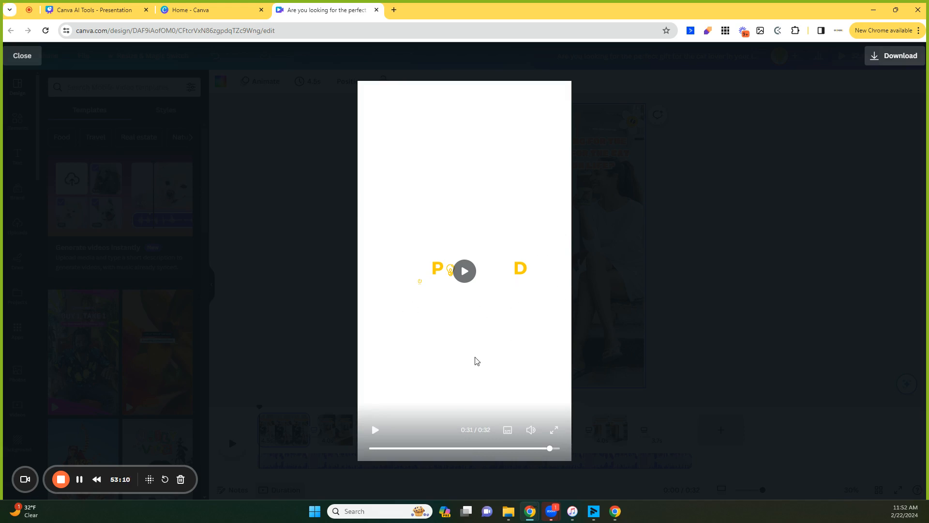
pyautogui.click(686, 197)
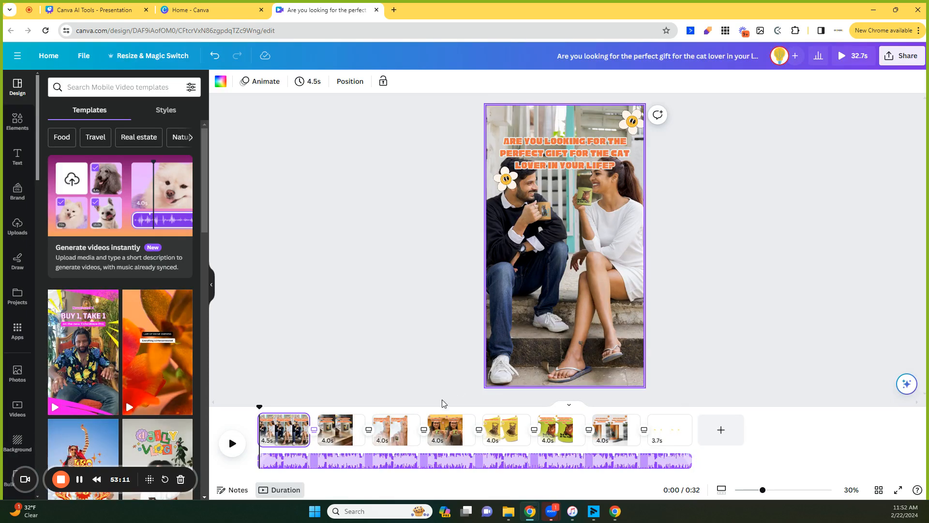
# Move the 'They're perfect for hot and cold beverages' caption down to the middle of the third scene.
pyautogui.click(393, 429)
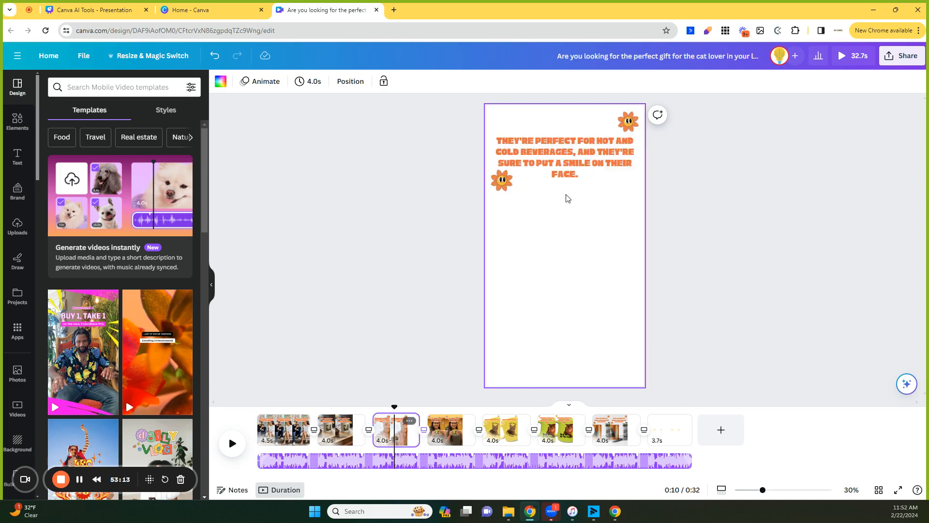
pyautogui.click(563, 160)
pyautogui.moveTo(564, 159); pyautogui.dragTo(568, 254)
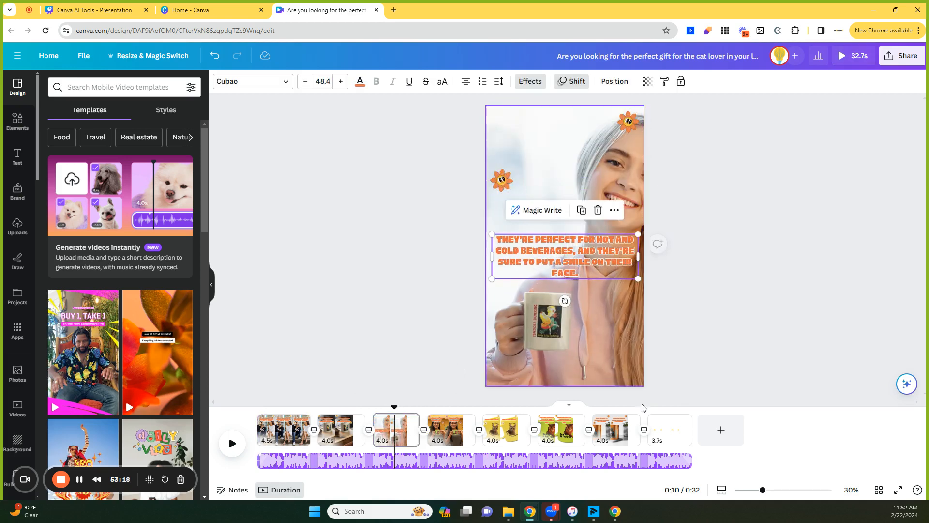
# Set the background of the final logo page to black.
pyautogui.click(668, 422)
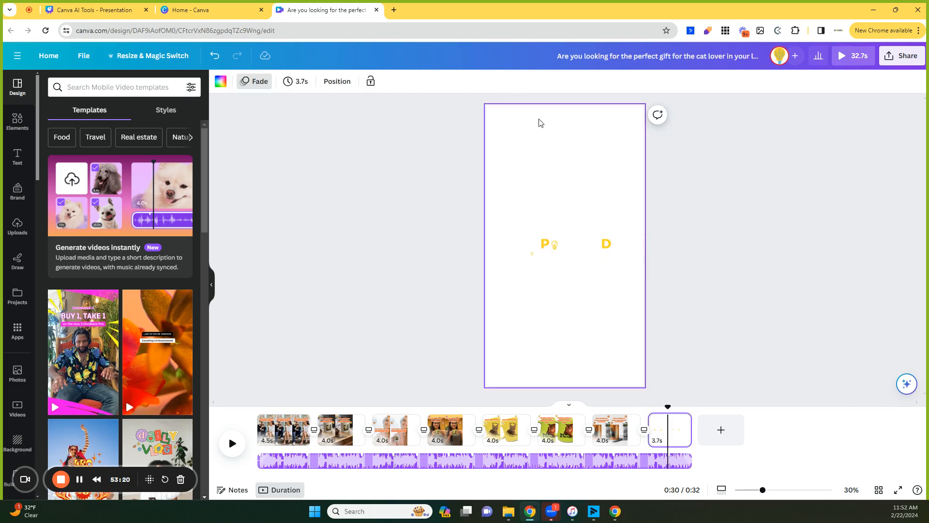
pyautogui.click(221, 81)
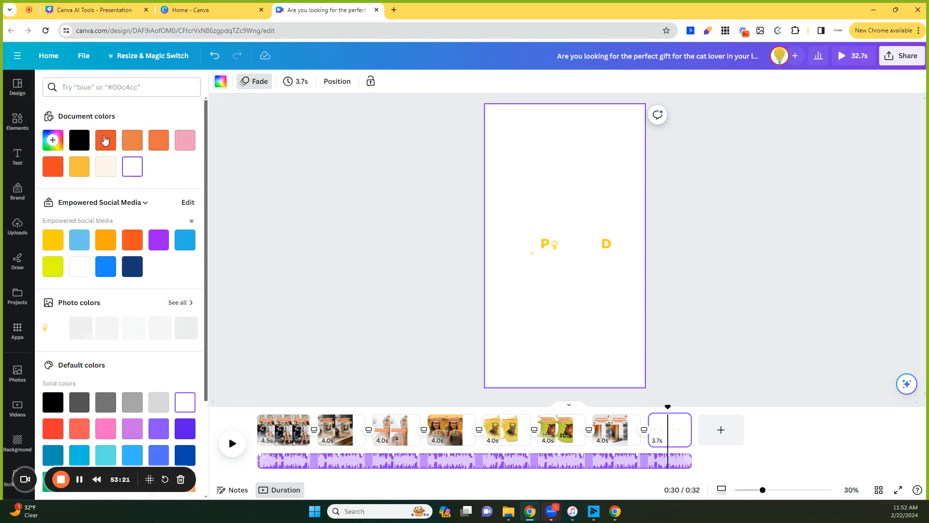
pyautogui.click(79, 140)
pyautogui.click(304, 261)
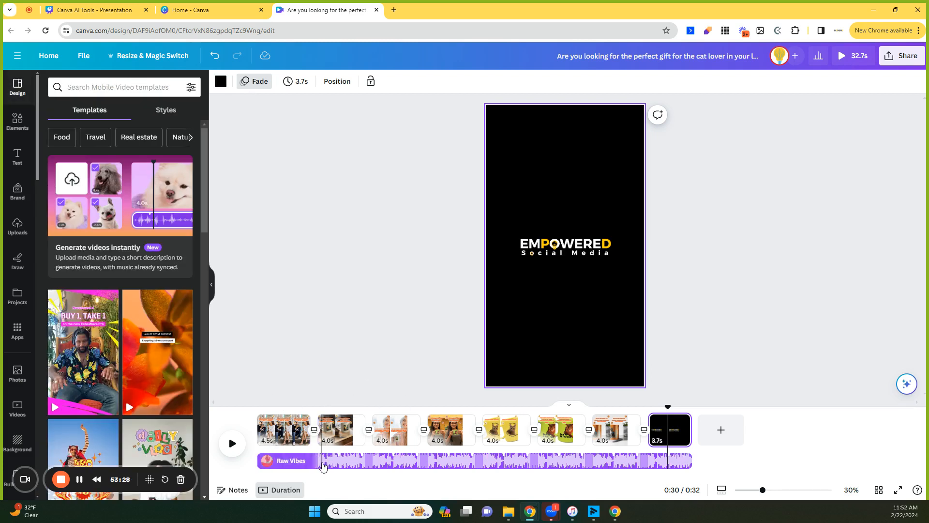
# Play the video in the editor from the third scene to the end to review the changes.
pyautogui.click(329, 318)
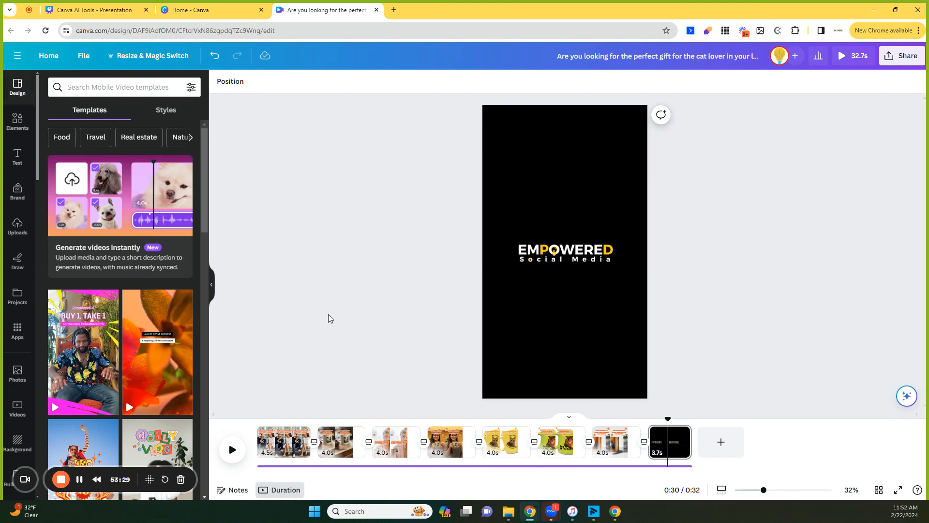
pyautogui.click(373, 435)
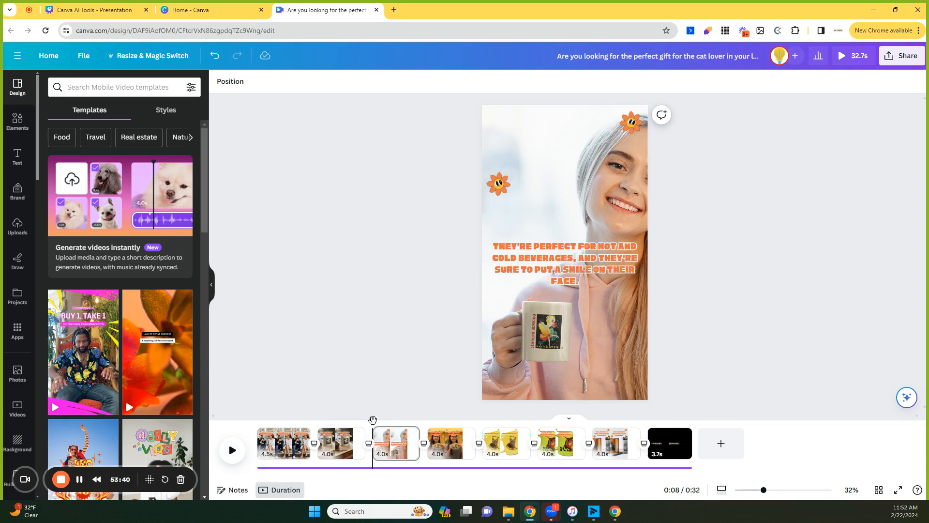
pyautogui.click(233, 452)
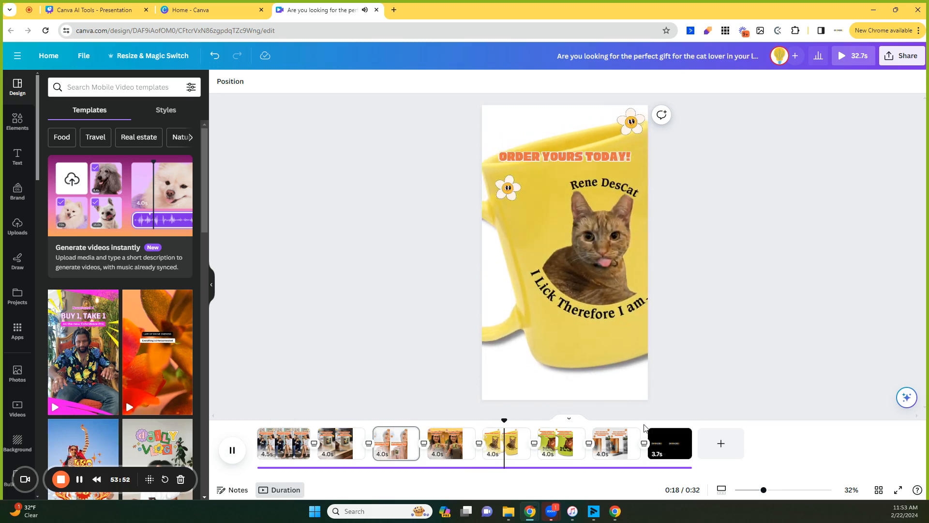
pyautogui.click(672, 450)
pyautogui.click(236, 457)
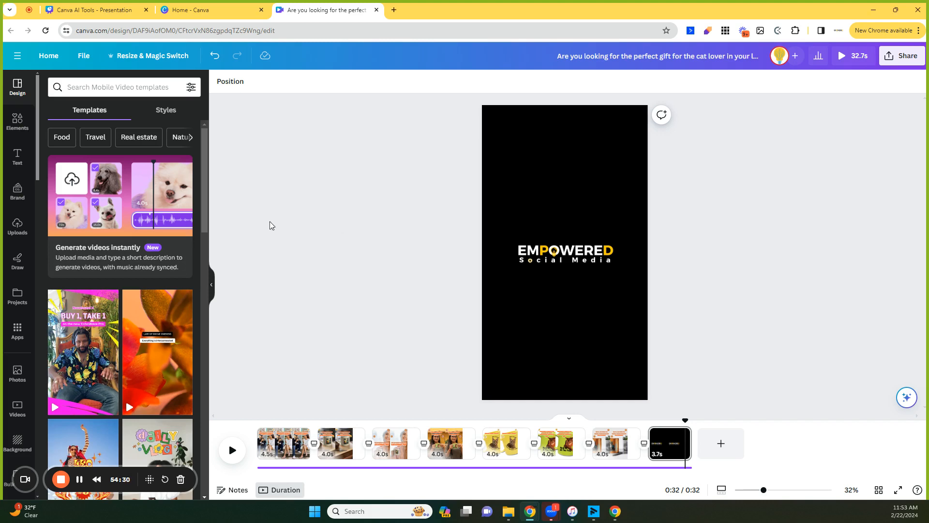
# Open Generate videos instantly again and pick seven mug photos, including cat mugs and people holding mugs.
pyautogui.click(115, 216)
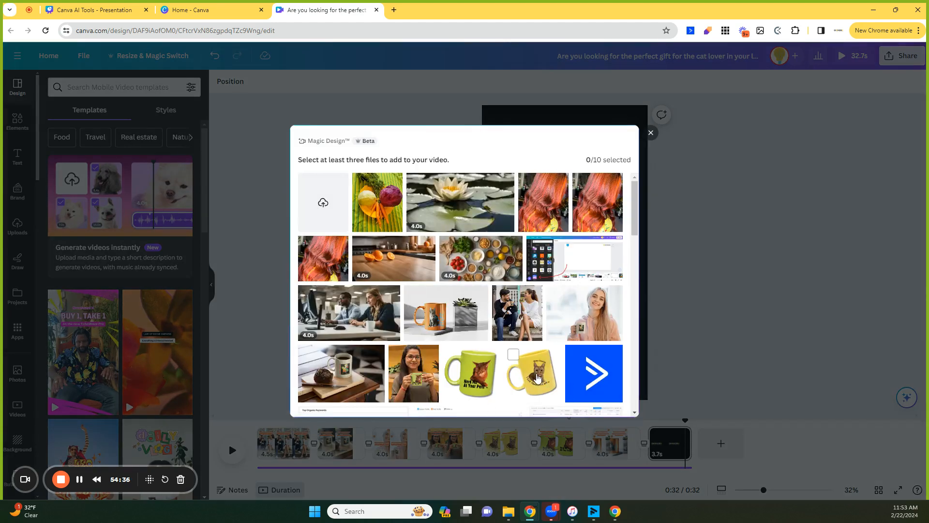
pyautogui.click(514, 359)
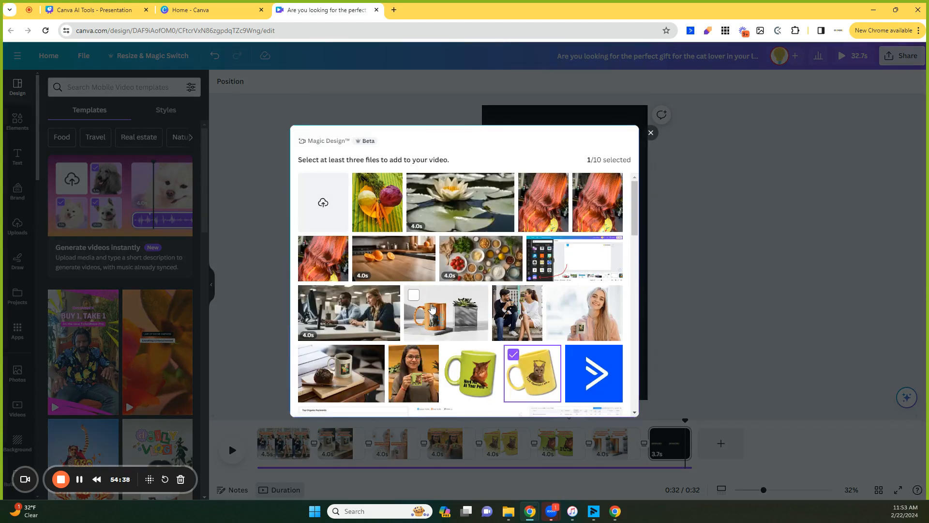
pyautogui.click(414, 296)
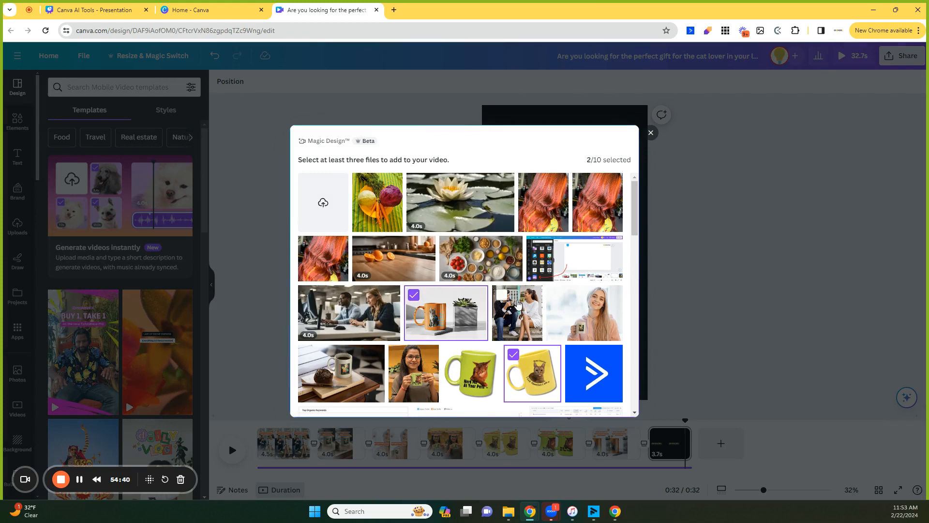
pyautogui.click(502, 294)
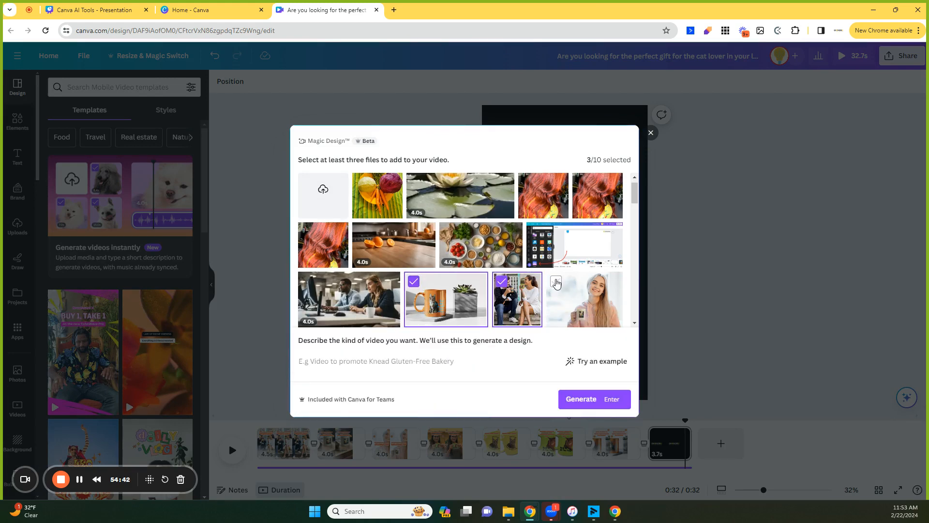
pyautogui.click(557, 295)
pyautogui.scroll(-3, 532, 290)
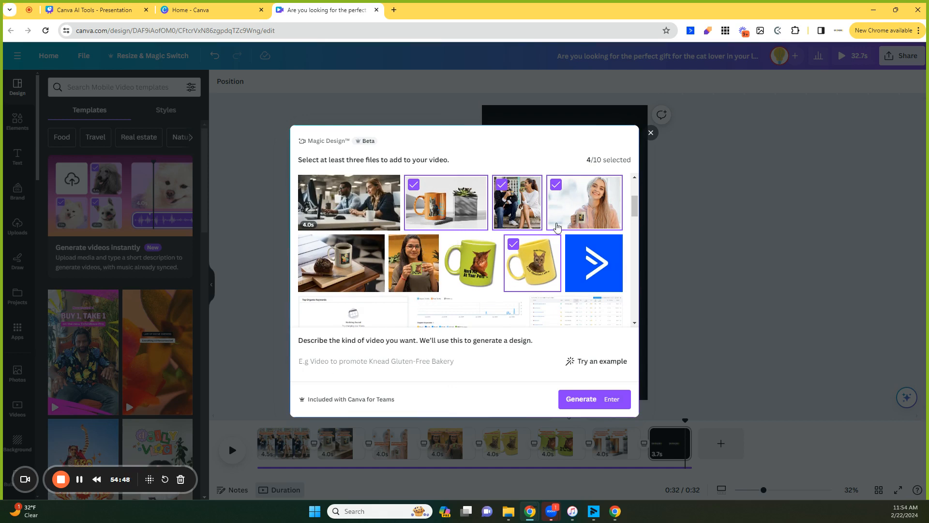
pyautogui.click(452, 245)
pyautogui.click(406, 247)
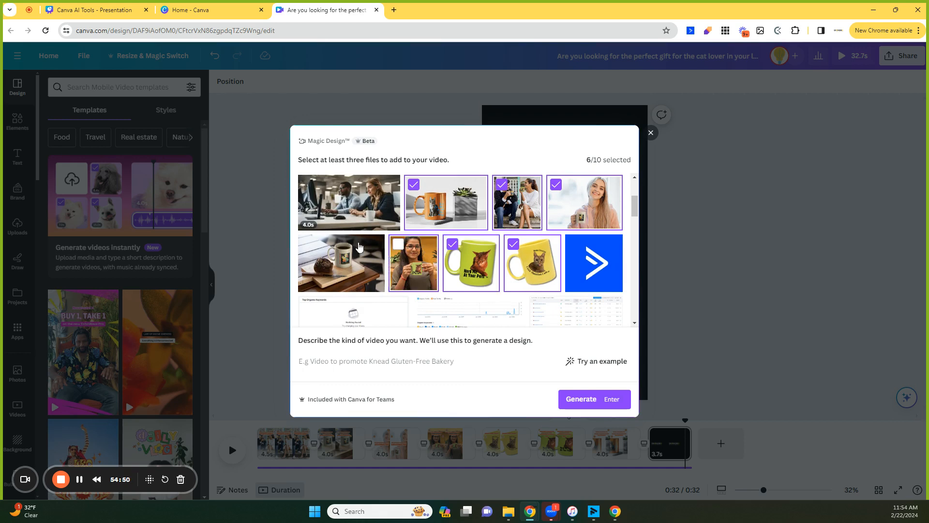
pyautogui.click(308, 245)
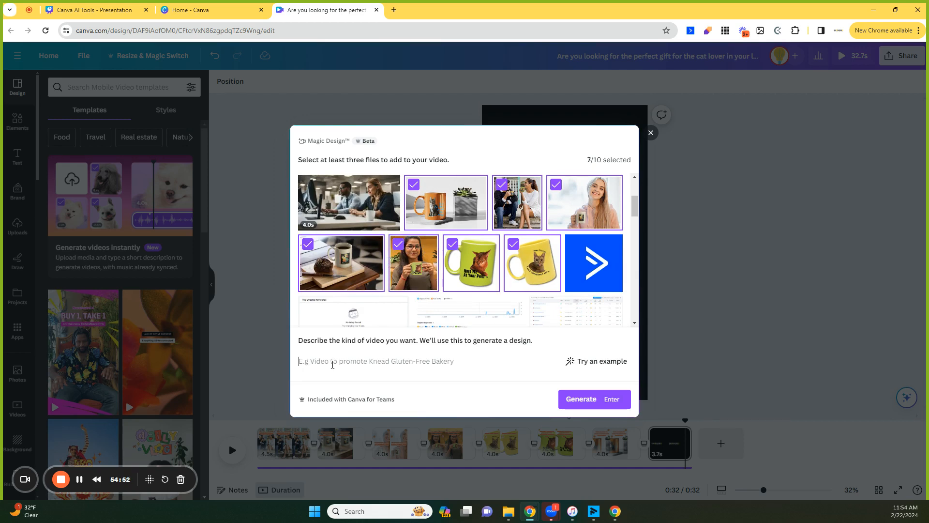
# Describe the video as 'Create an educational video on why 100% ceramic mugs are the best' and generate it.
pyautogui.click(332, 364)
pyautogui.write('Create an e')
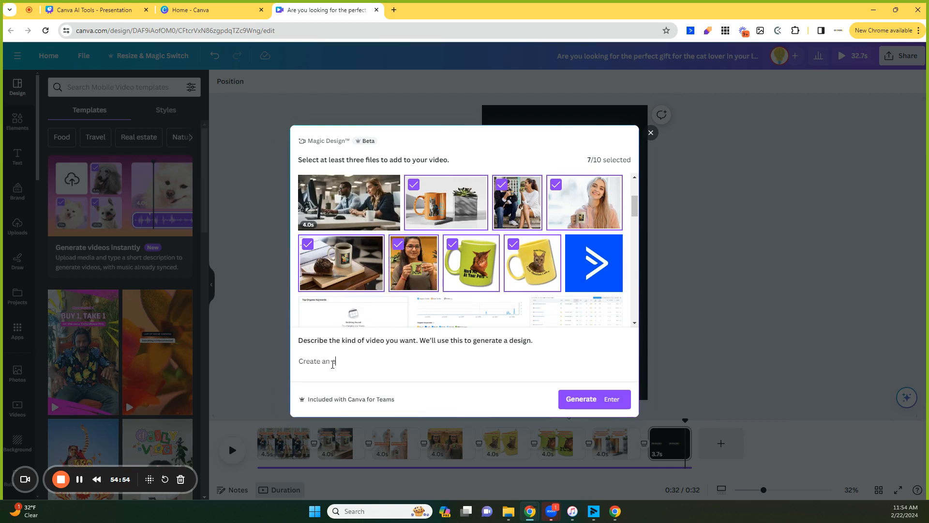
pyautogui.write('ducational video on why cerami')
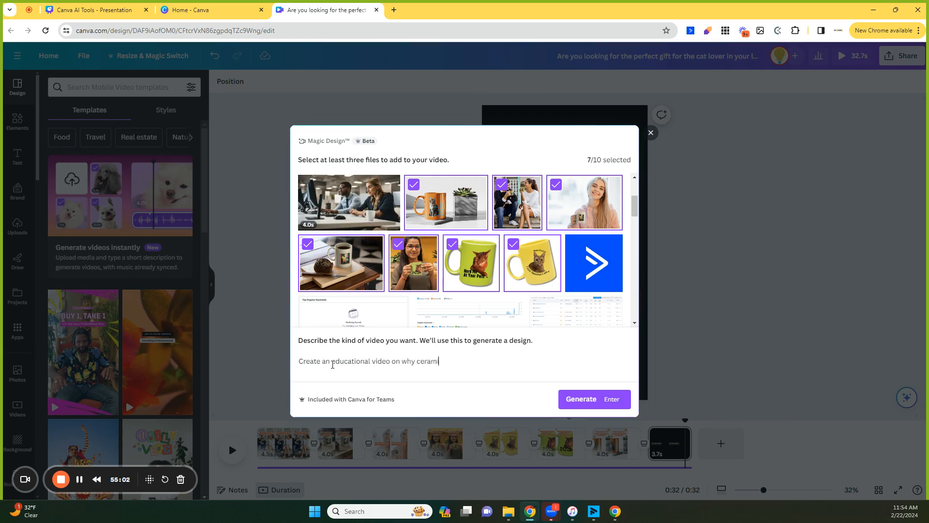
pyautogui.write('c mugs are')
pyautogui.write(' the best')
pyautogui.write('100%')
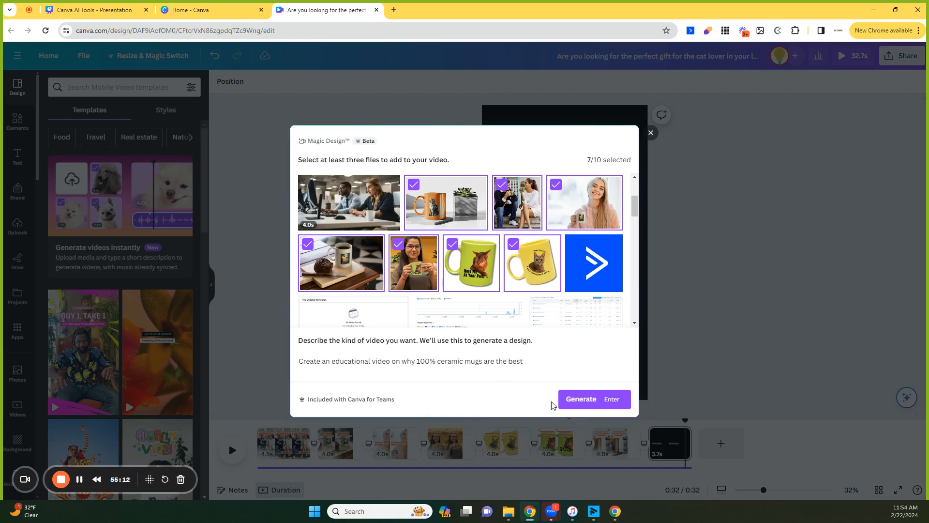
pyautogui.click(587, 408)
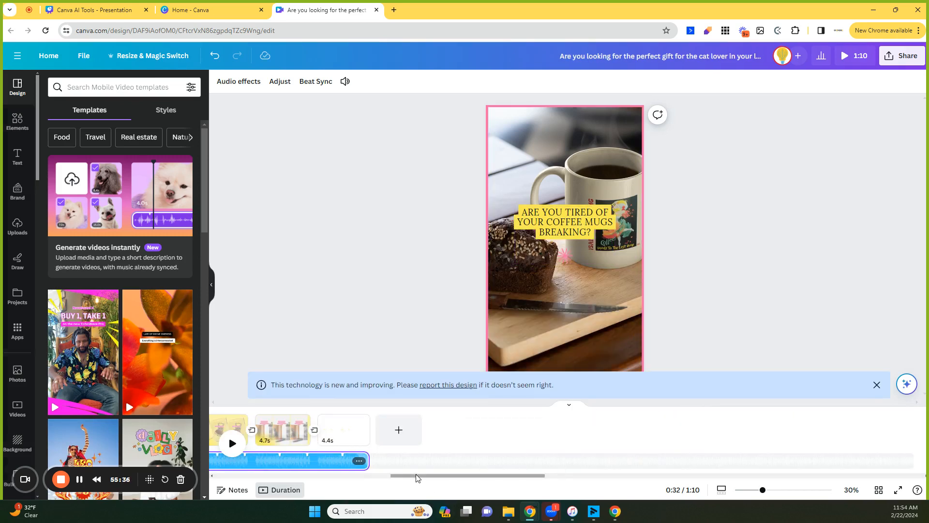
# Play the newly generated video in the editor to review it.
pyautogui.moveTo(417, 478); pyautogui.dragTo(320, 478)
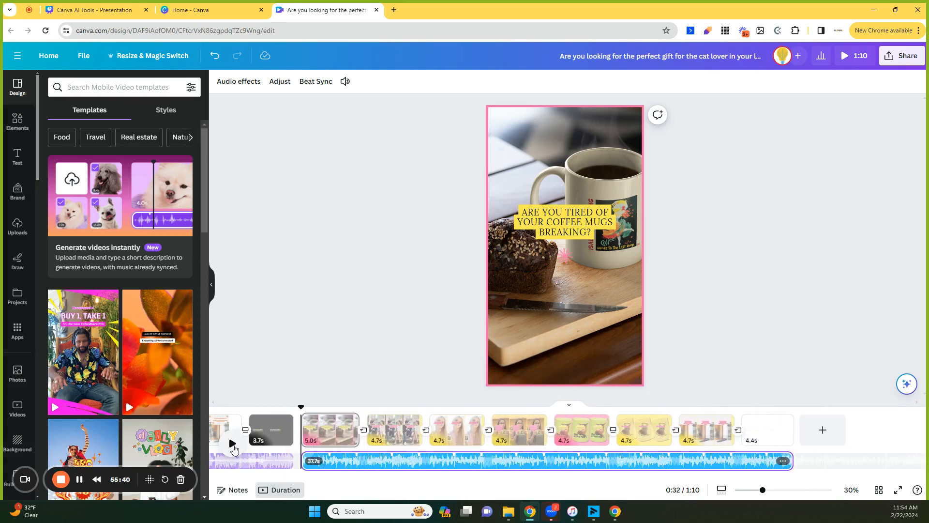
pyautogui.click(233, 446)
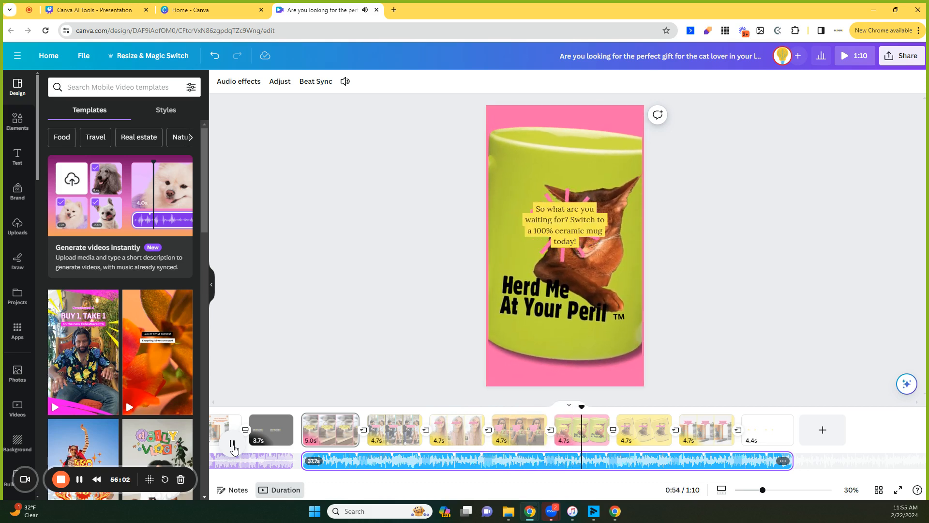
pyautogui.click(233, 448)
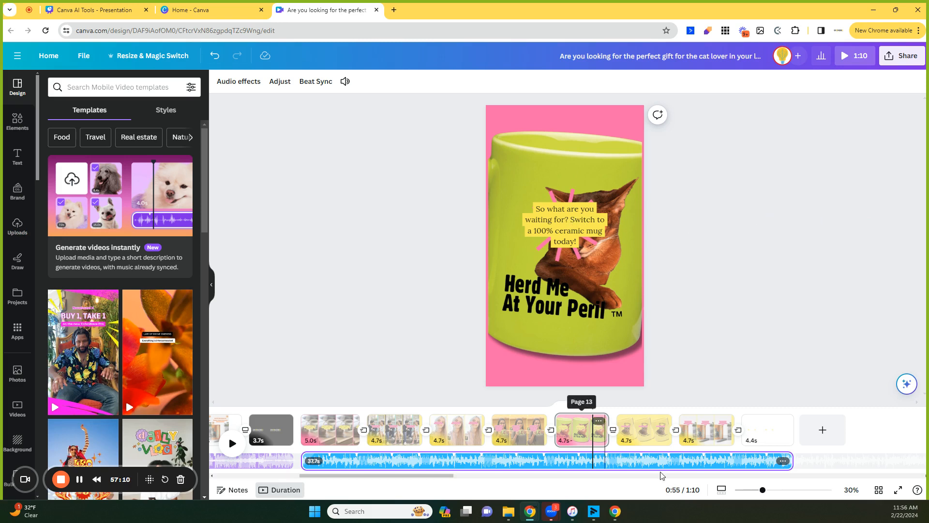
# Enlarge the 'So what are you waiting for? Switch to a 100% ceramic mug today!' caption on the yellow cat mug scene.
pyautogui.moveTo(449, 476); pyautogui.dragTo(425, 477)
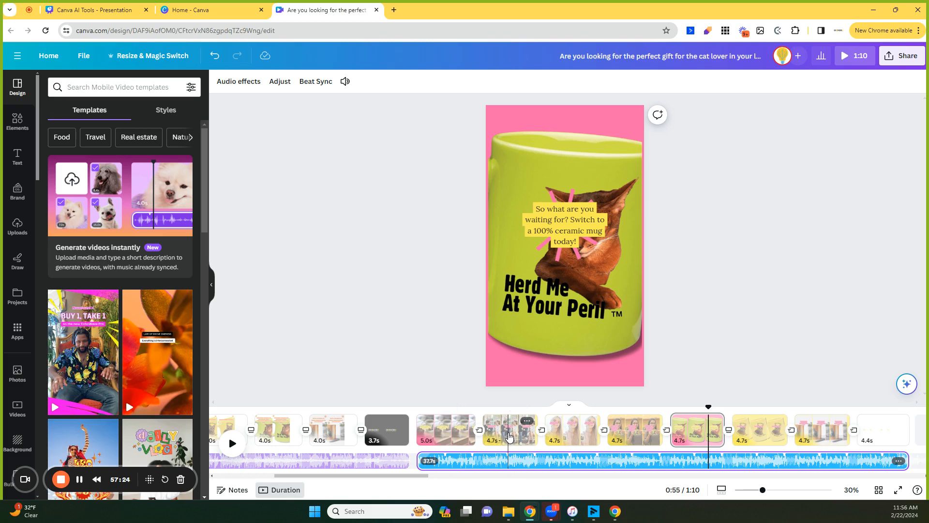
pyautogui.click(566, 223)
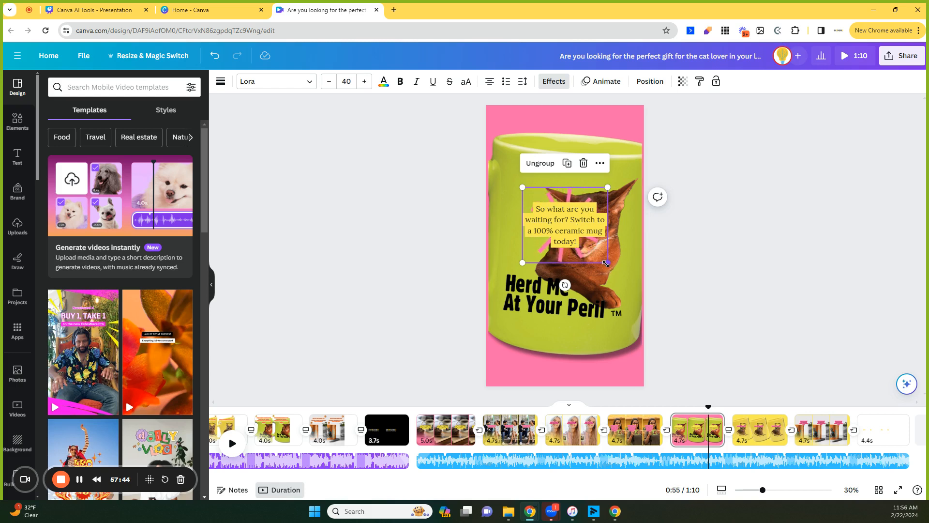
pyautogui.moveTo(606, 264); pyautogui.dragTo(622, 288)
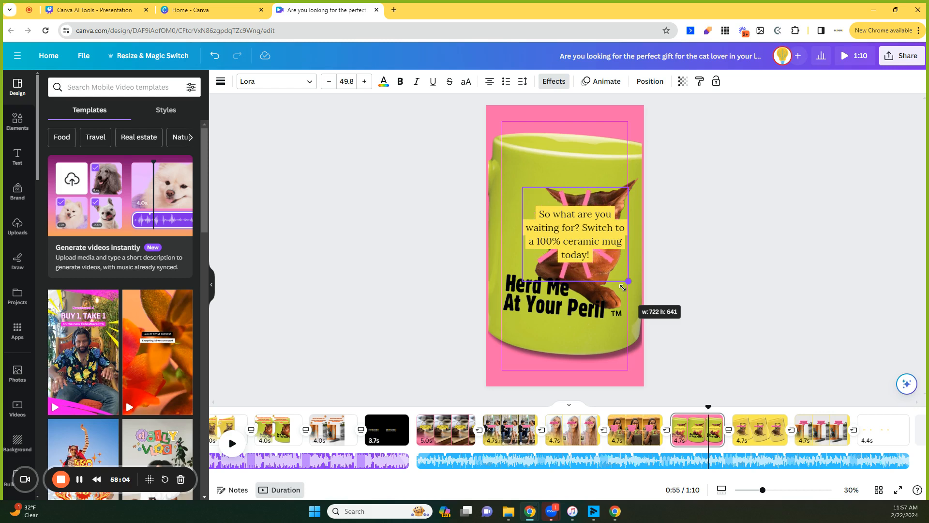
pyautogui.moveTo(623, 287); pyautogui.dragTo(624, 289)
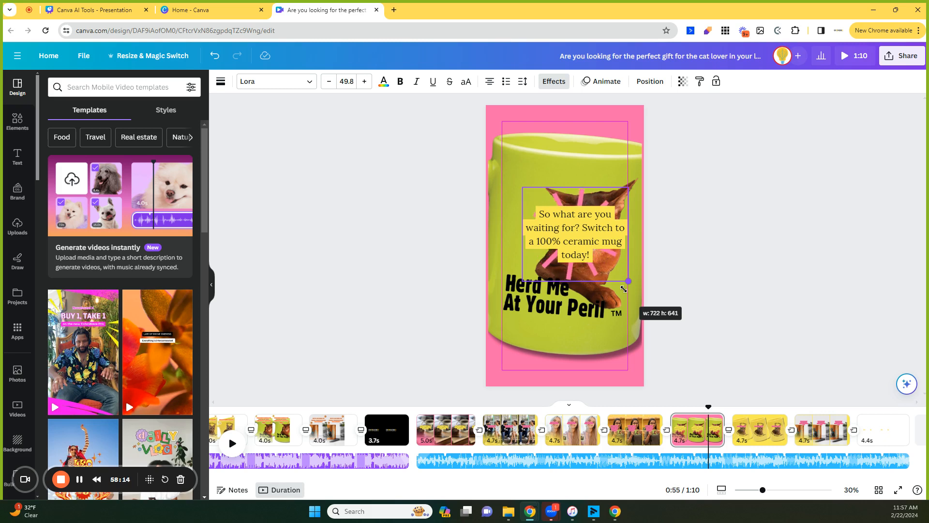
pyautogui.moveTo(629, 294); pyautogui.dragTo(640, 305)
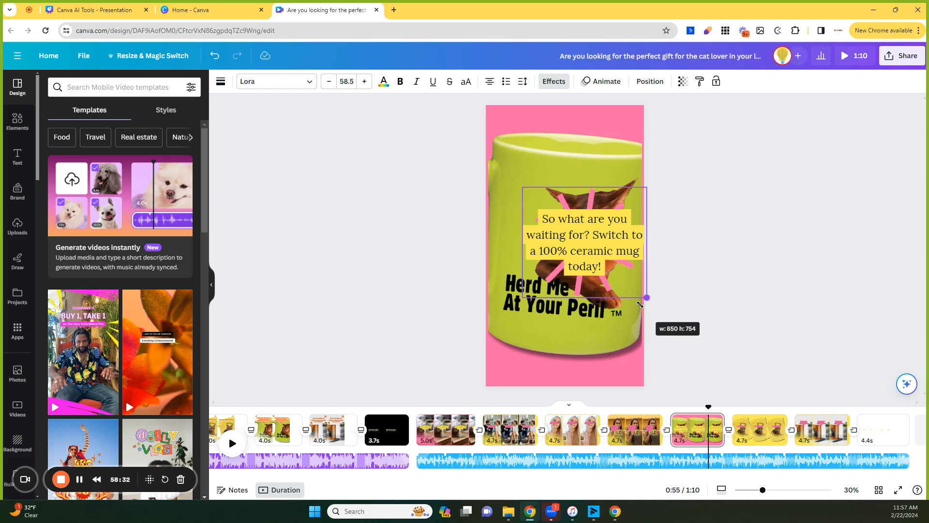
pyautogui.moveTo(638, 304); pyautogui.dragTo(609, 300)
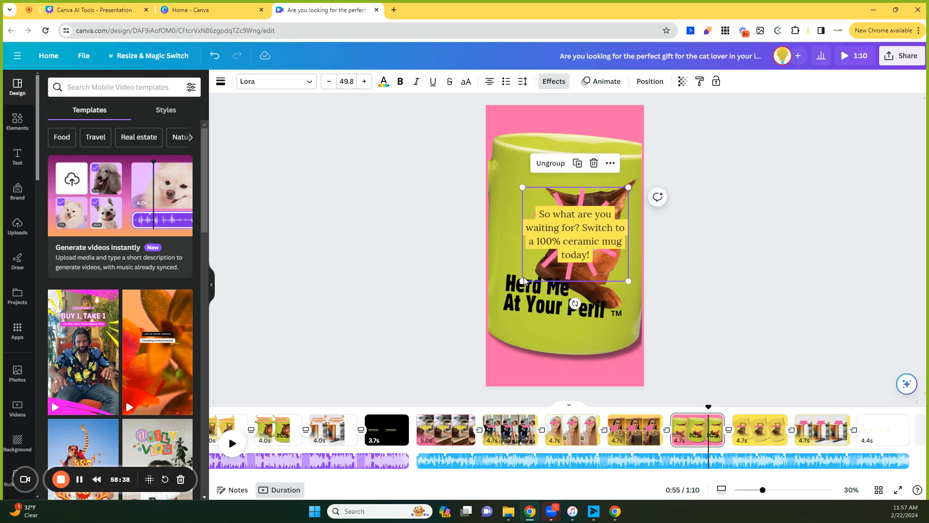
pyautogui.moveTo(522, 280); pyautogui.dragTo(499, 298)
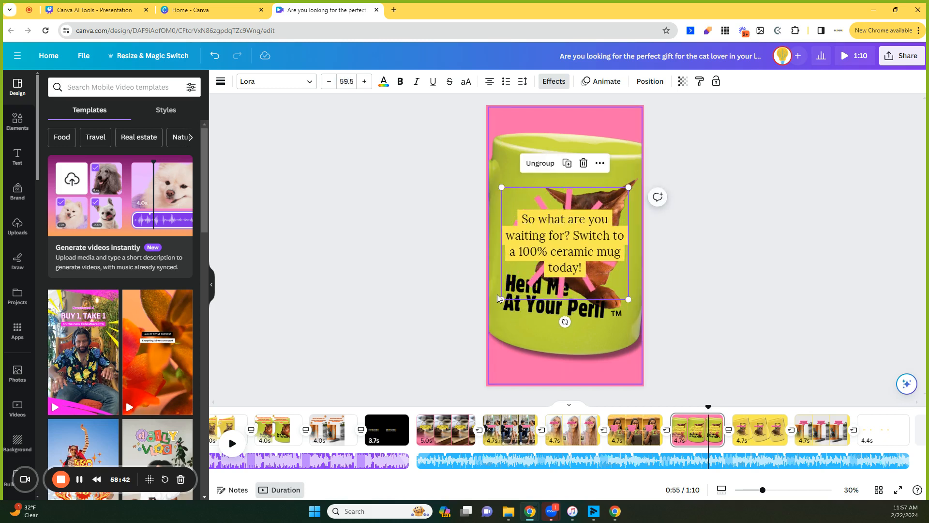
pyautogui.click(731, 253)
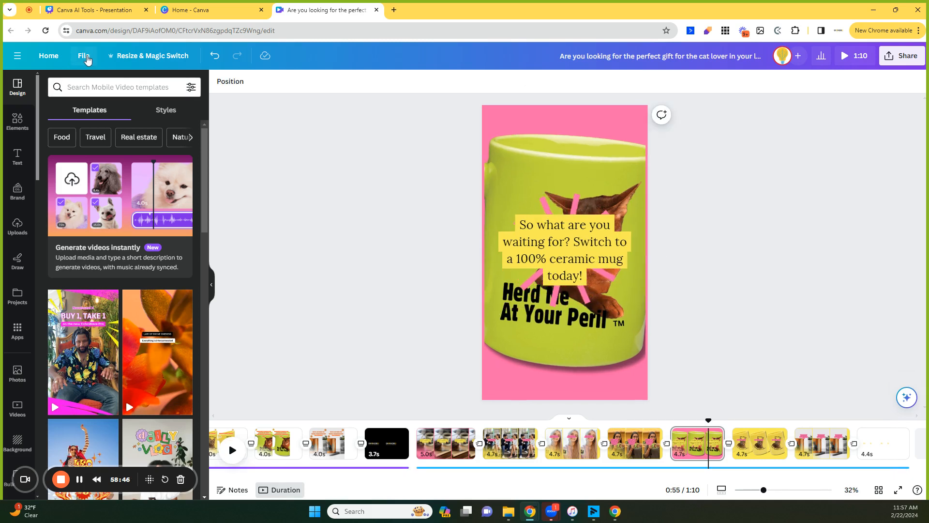
# Try adding a 3x3 grid of guides to the design, then cancel it.
pyautogui.click(87, 59)
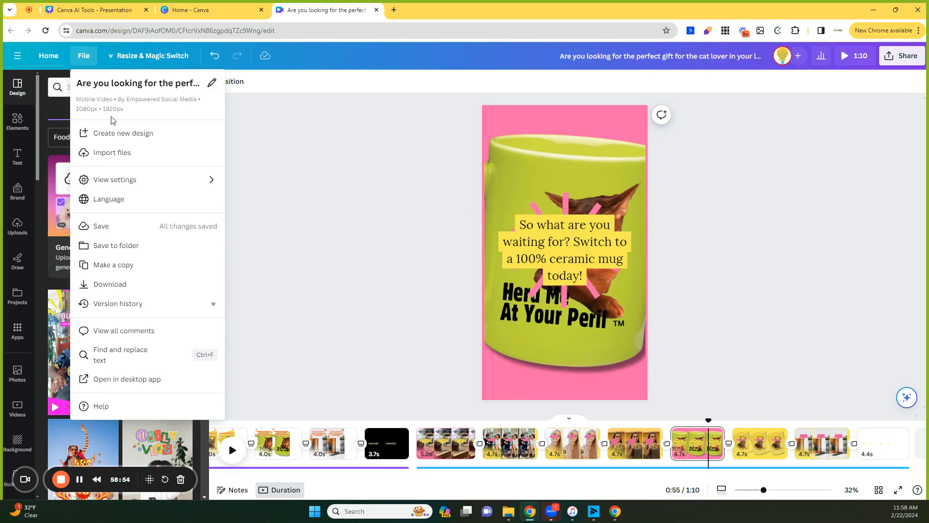
pyautogui.moveTo(181, 184)
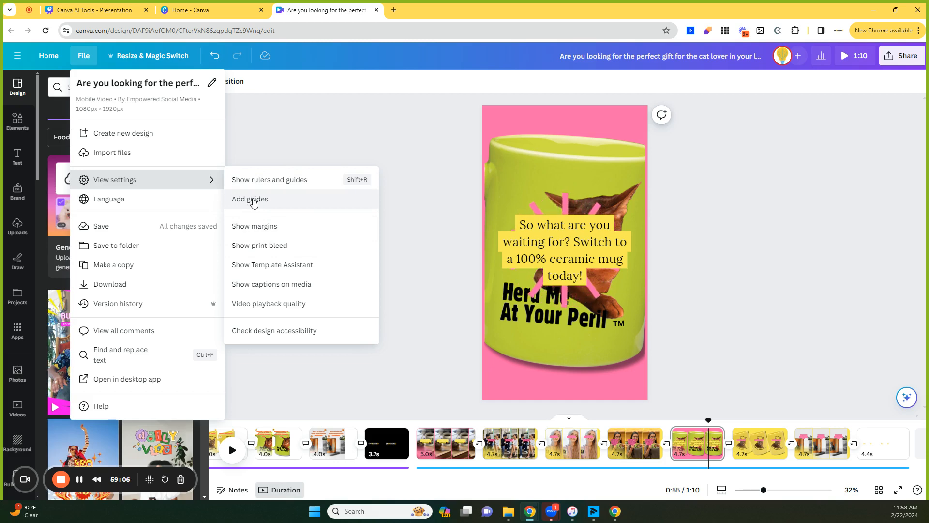
pyautogui.click(252, 199)
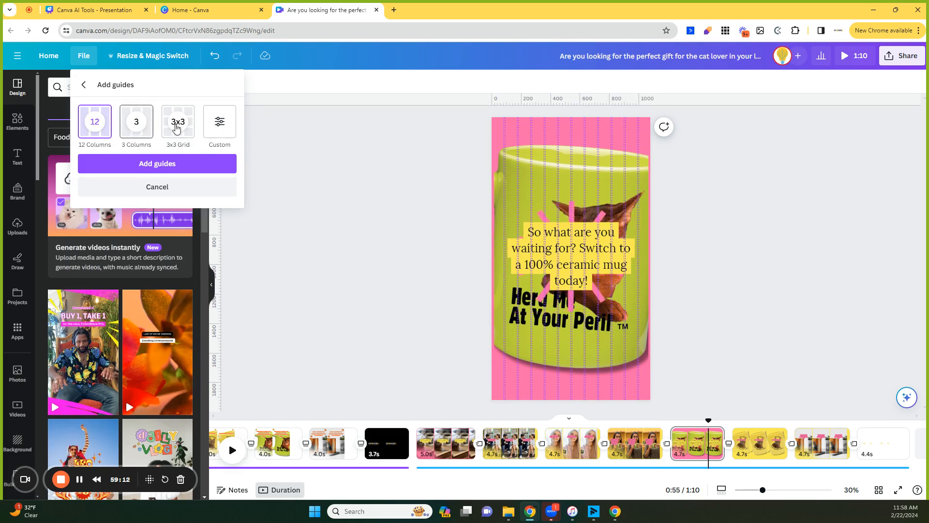
pyautogui.click(190, 128)
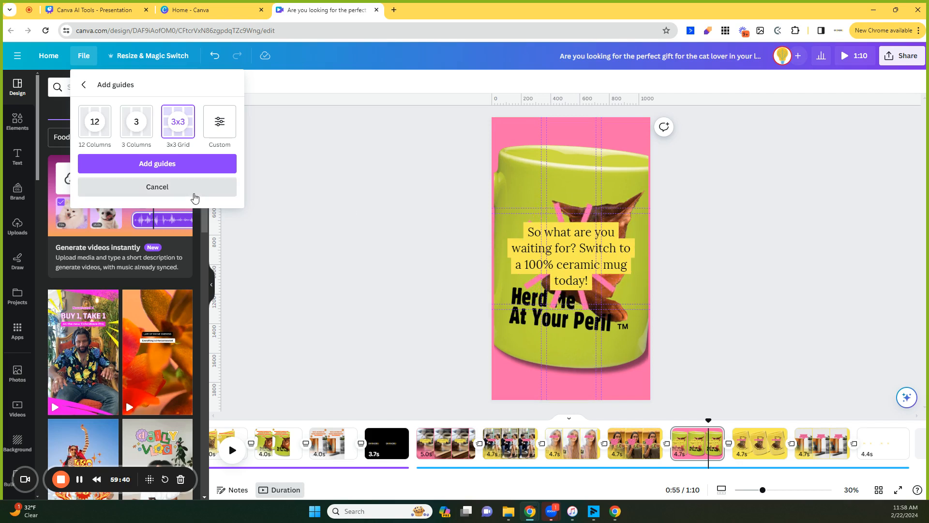
pyautogui.click(183, 194)
# Open the view settings to check the rulers and guides options.
pyautogui.click(88, 62)
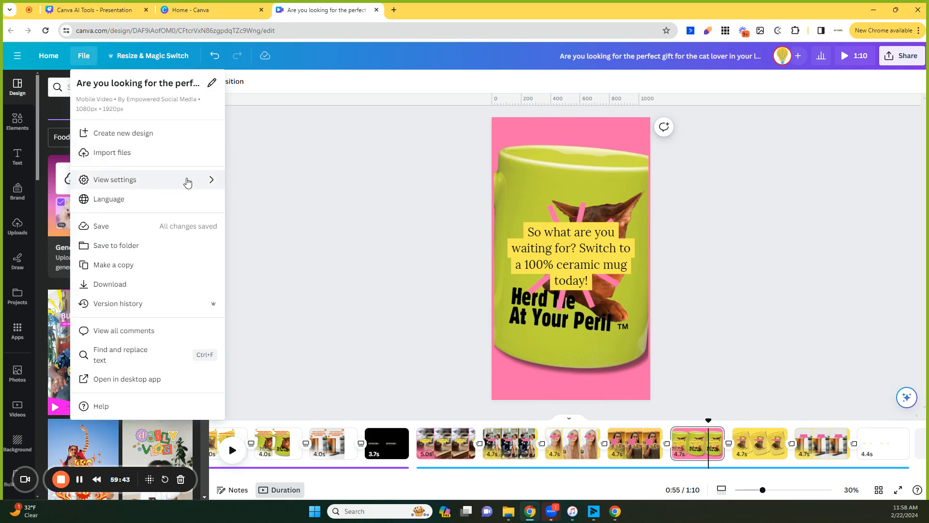
pyautogui.click(200, 182)
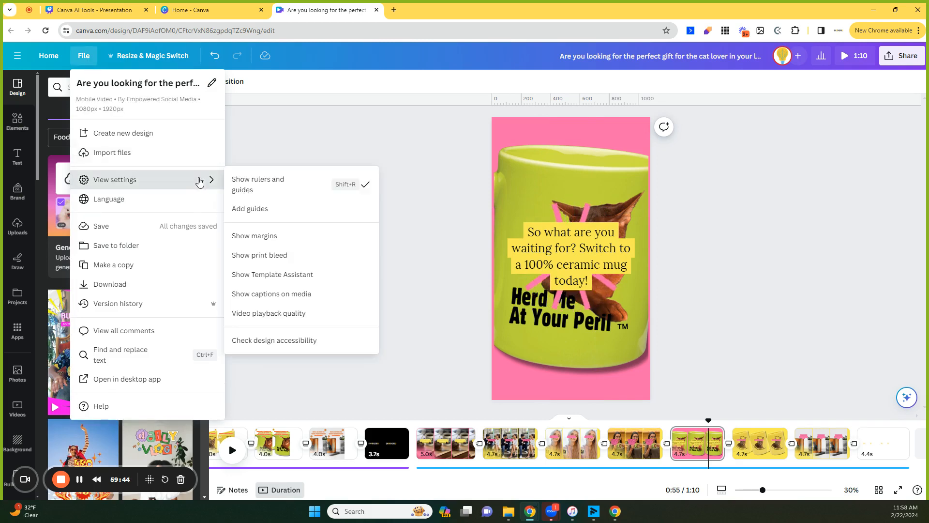
pyautogui.click(387, 130)
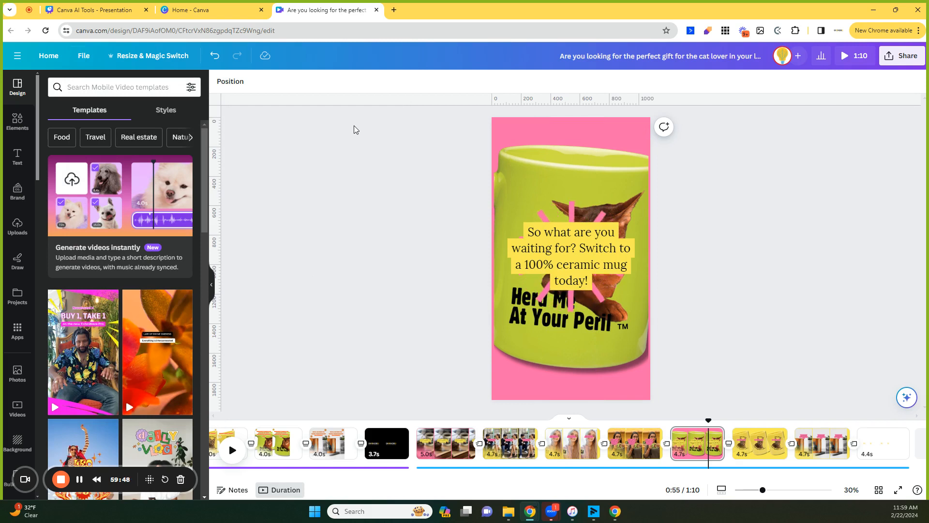